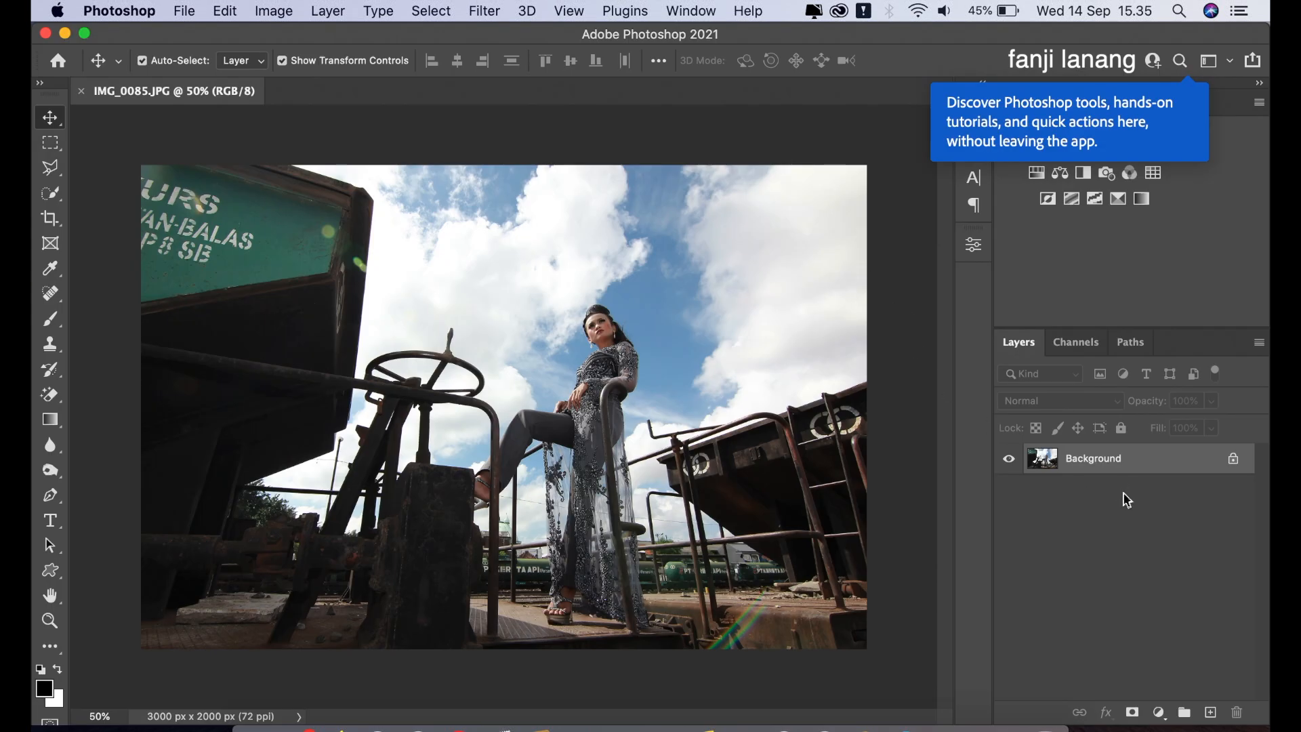
Duplicate the Background layer and open the copy in the Camera Raw Filter
left_click_drag(1135, 470, 1210, 712)
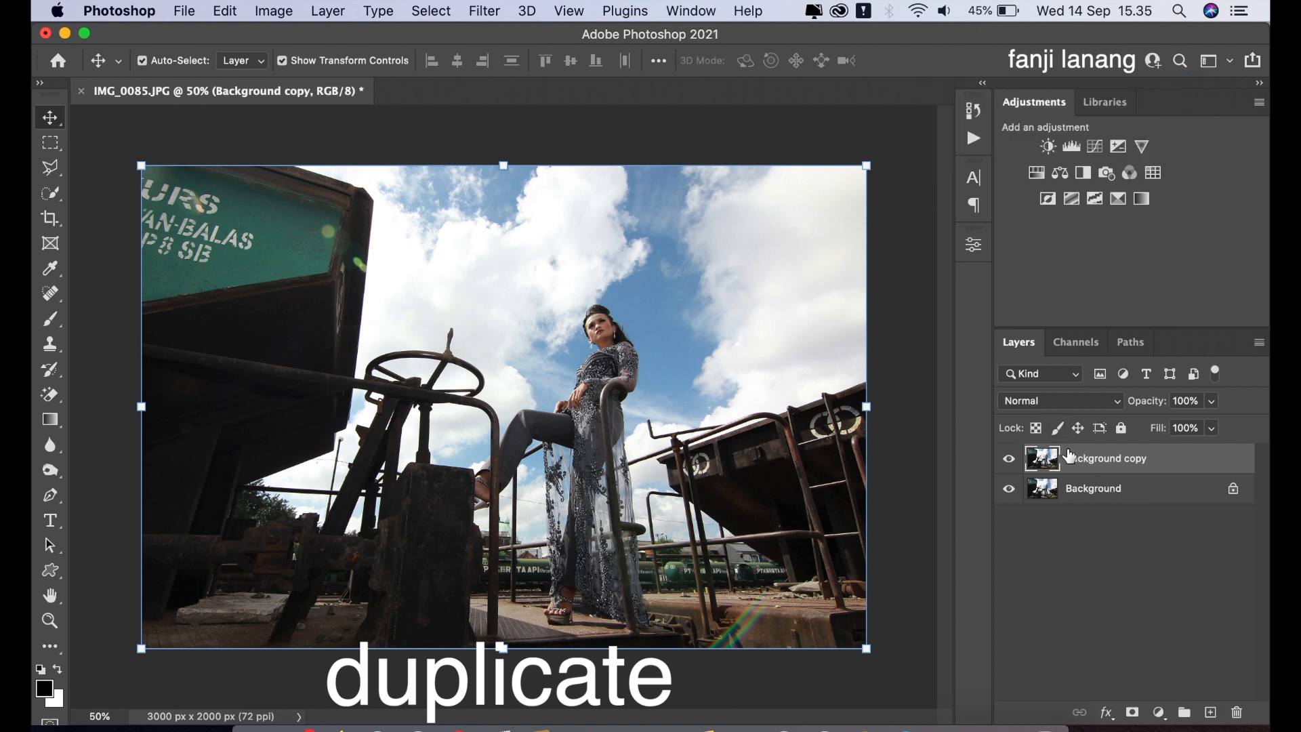
left_click(489, 11)
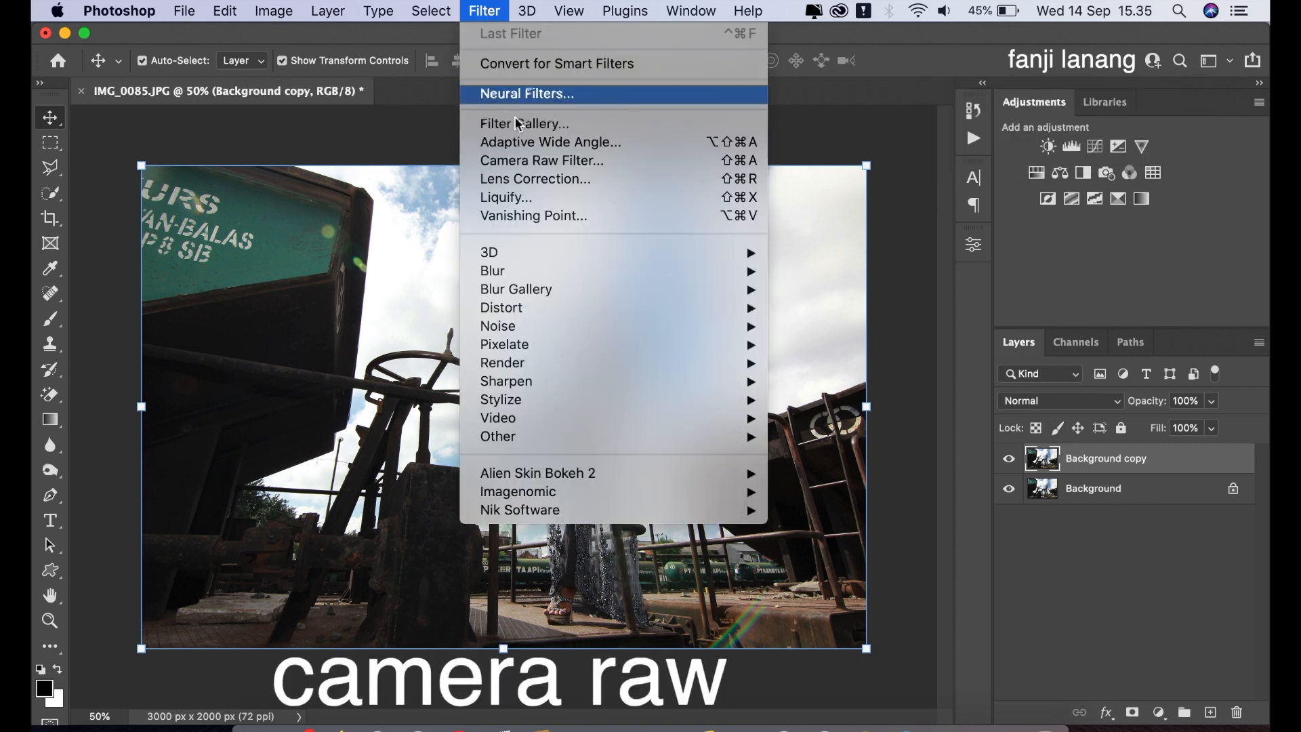
left_click(526, 160)
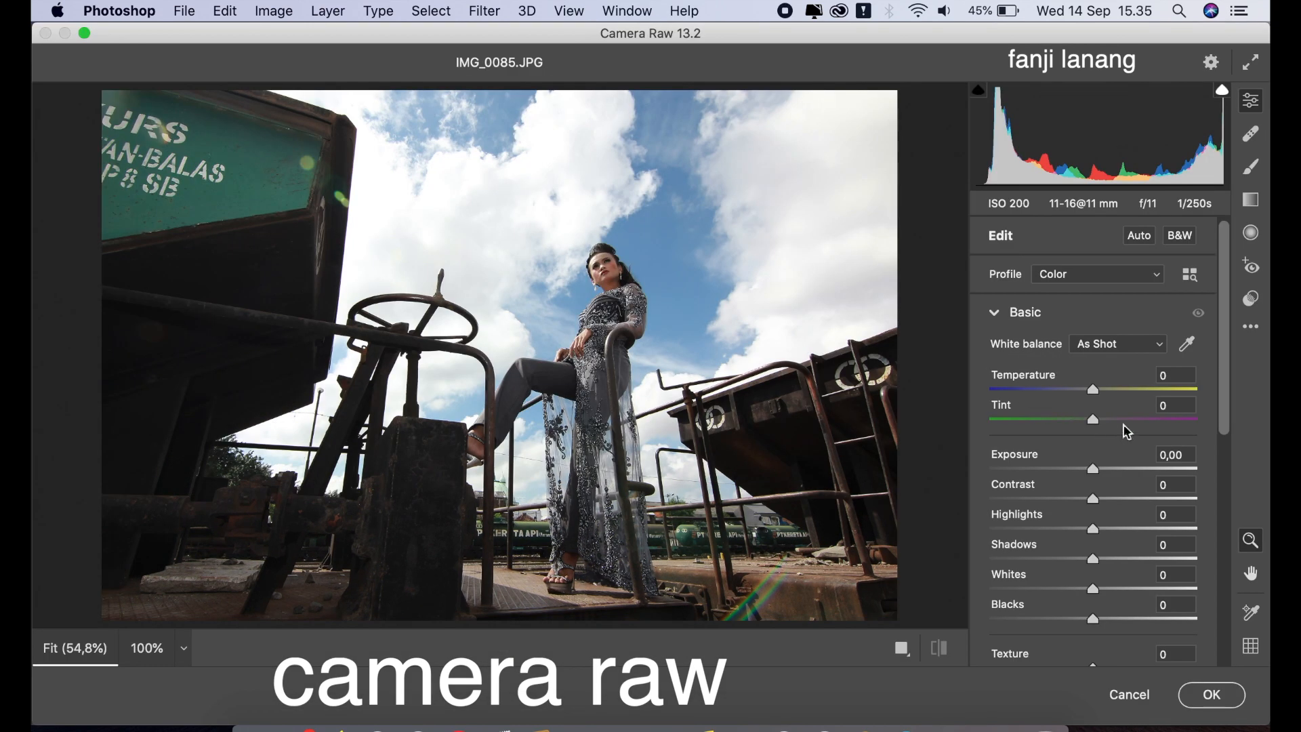
Set the Basic adjustments to Temperature +5, Exposure -0,55, Contrast +10, Highlights -75 and Shadows +57
left_click_drag(1104, 391, 1098, 420)
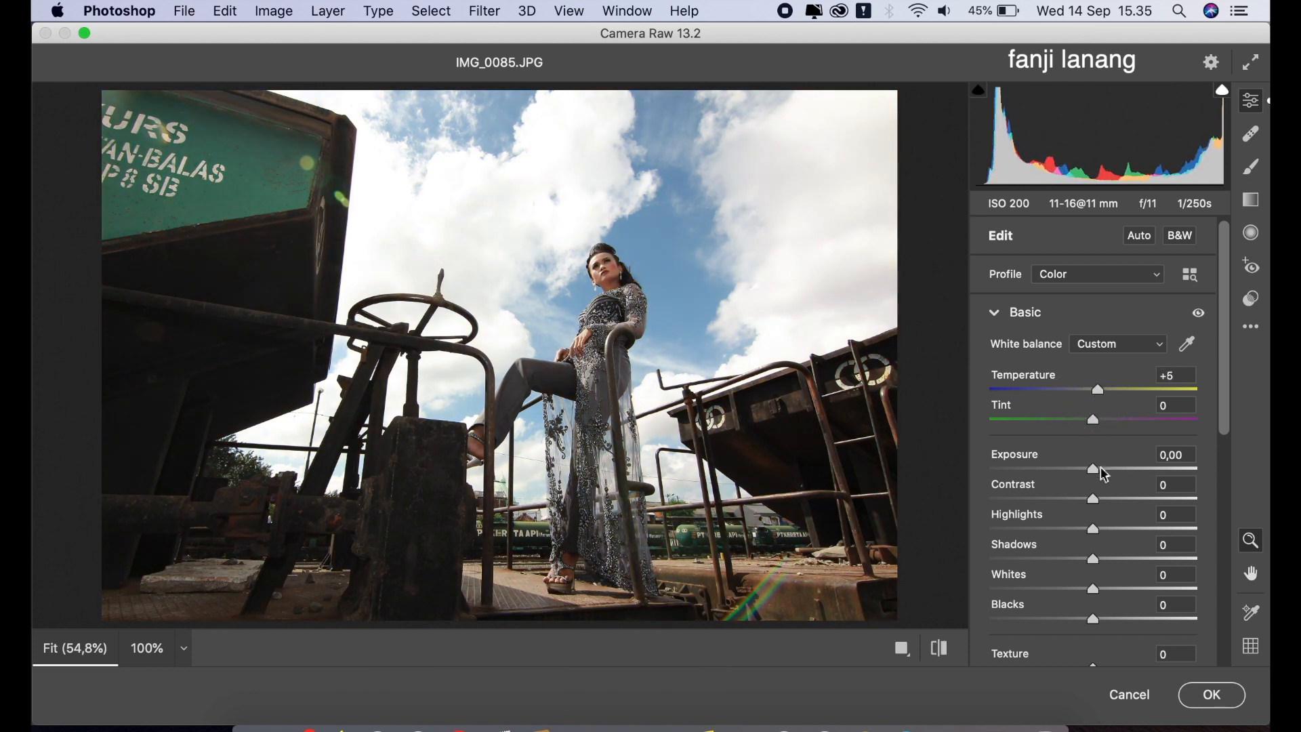
left_click_drag(1094, 501, 928, 533)
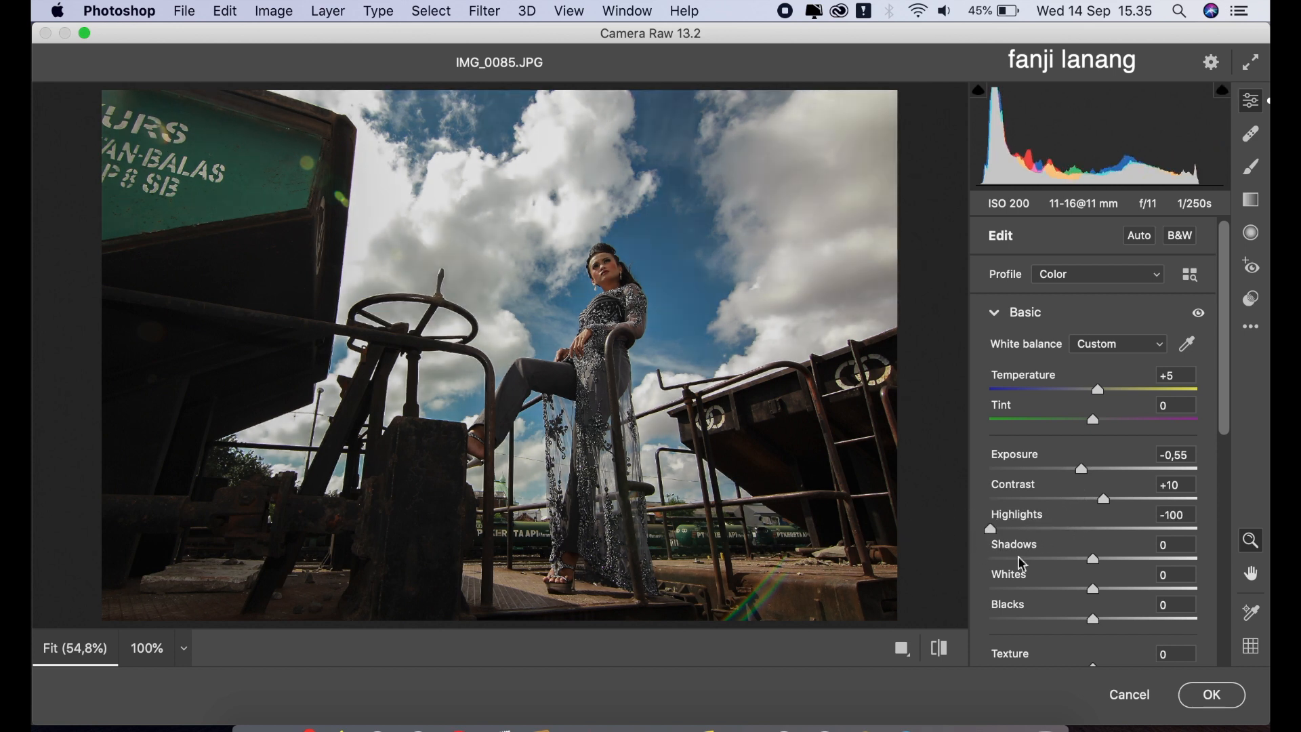
left_click_drag(1107, 565, 1254, 573)
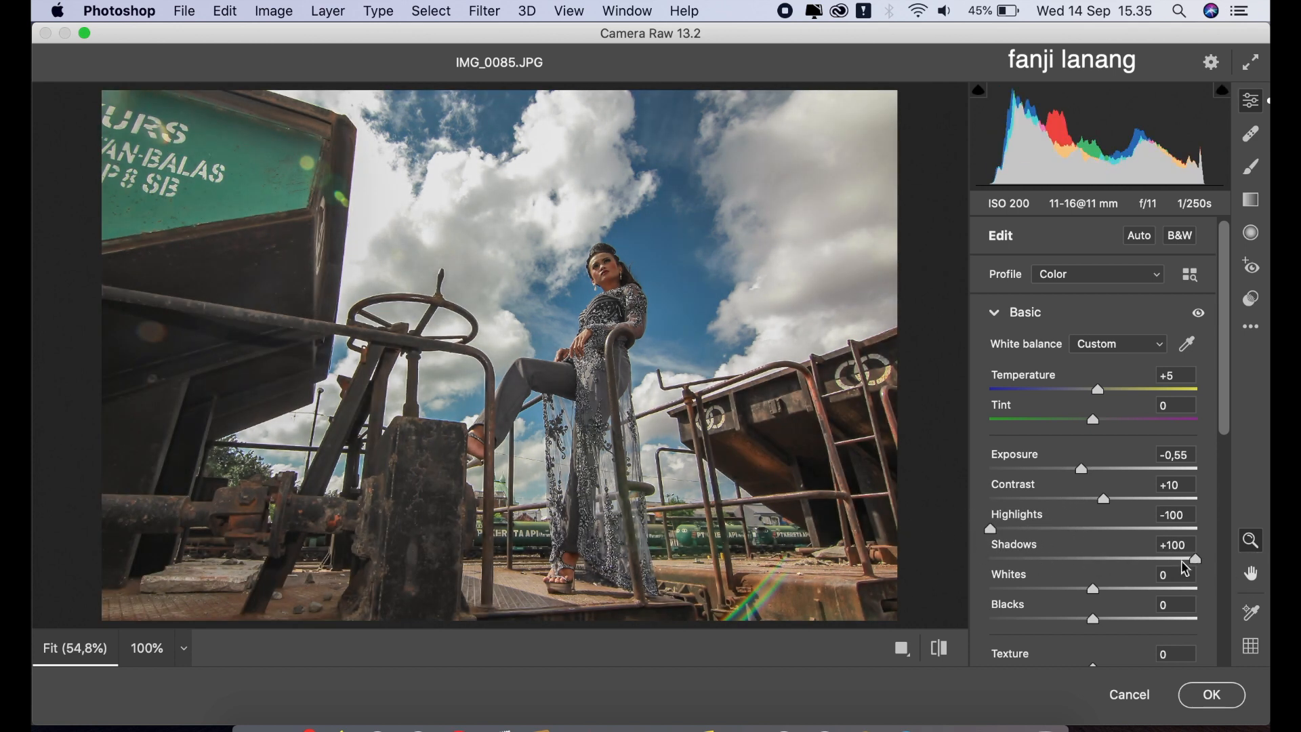
left_click(1152, 559)
left_click(1017, 530)
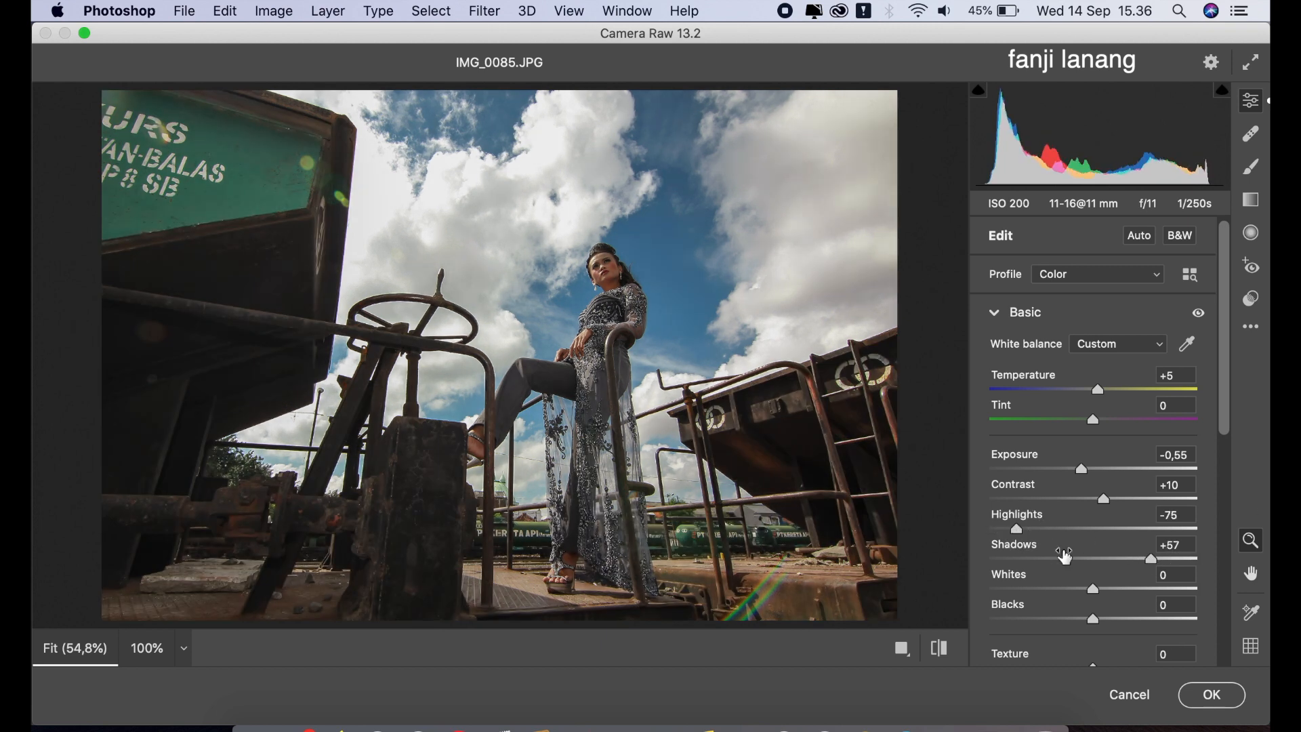
Set Whites to -25 and Blacks to -15, and compare the result with the original photo
left_click_drag(1088, 594, 1080, 626)
left_click(941, 649)
left_click(942, 649)
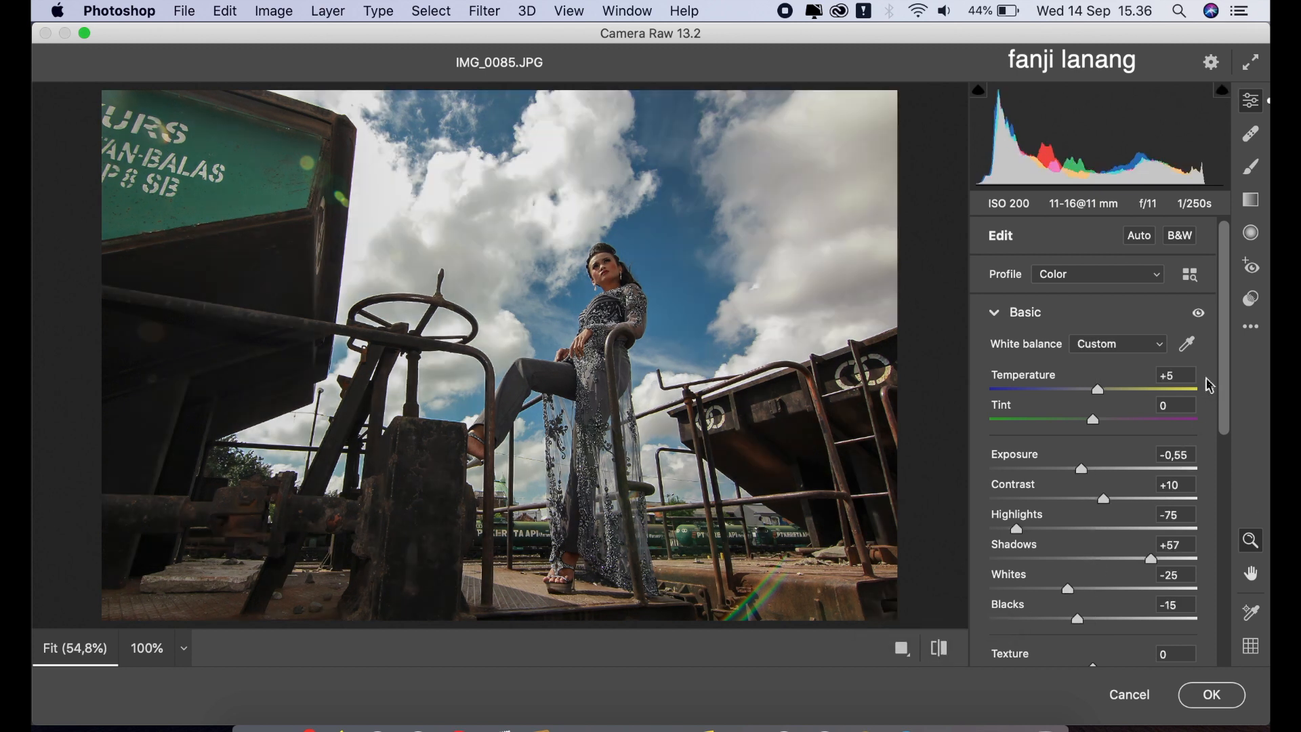
Set Dehaze to +10 and collapse the Basic adjustments
left_click_drag(1228, 339, 1220, 404)
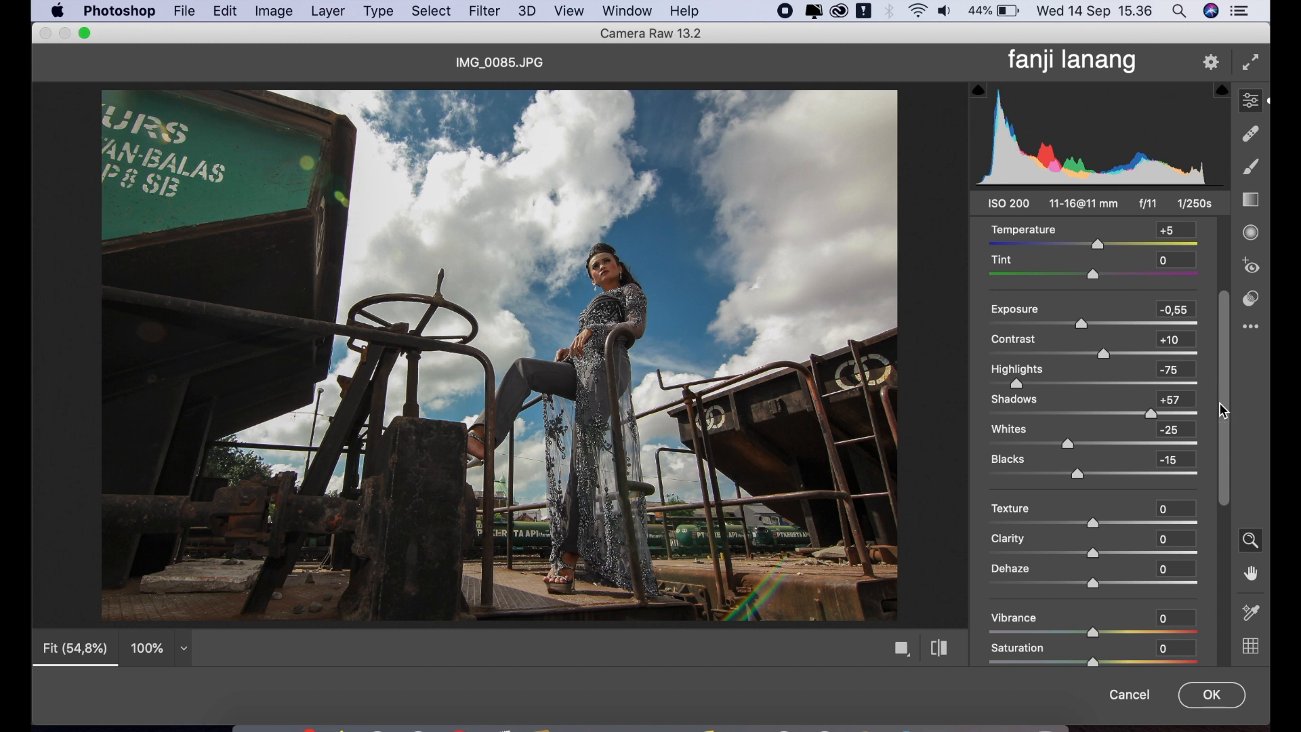
left_click(1112, 586)
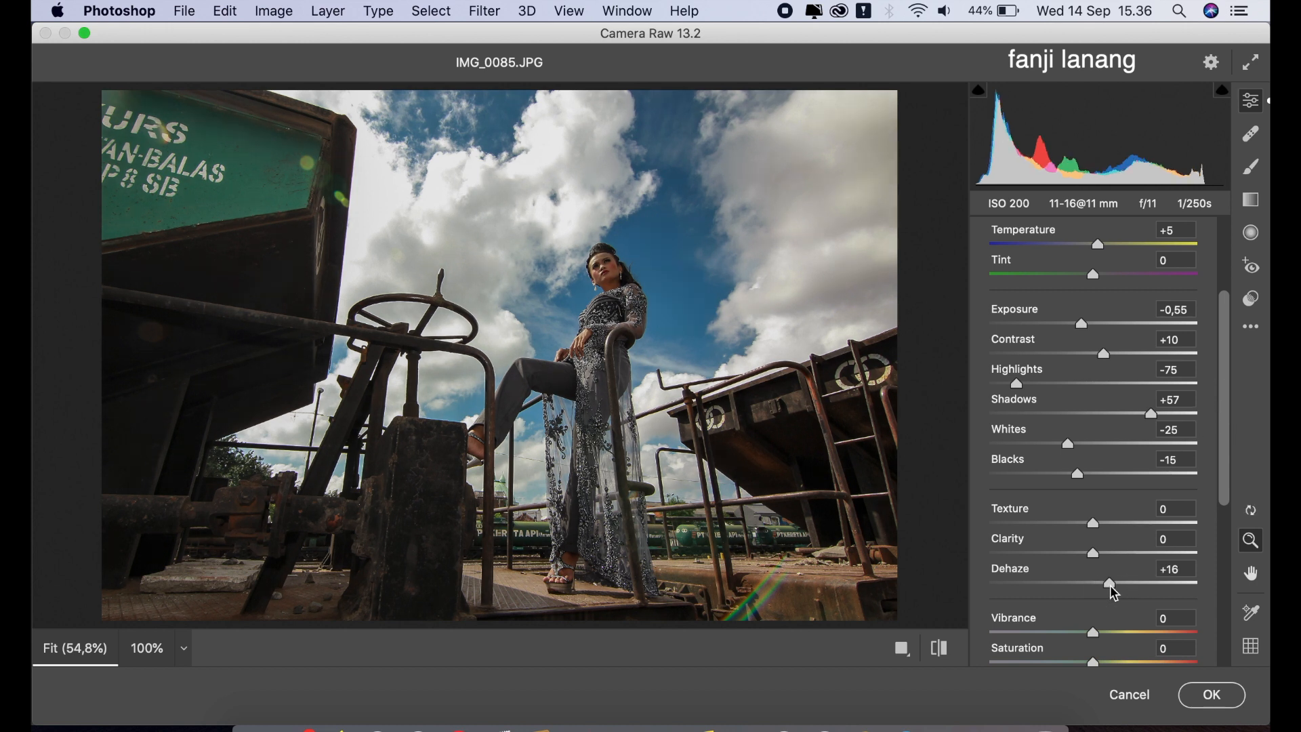
mouse_move(1123, 593)
left_mouse_down()
mouse_move(1159, 594)
mouse_move(1109, 590)
mouse_move(1108, 602)
left_mouse_up()
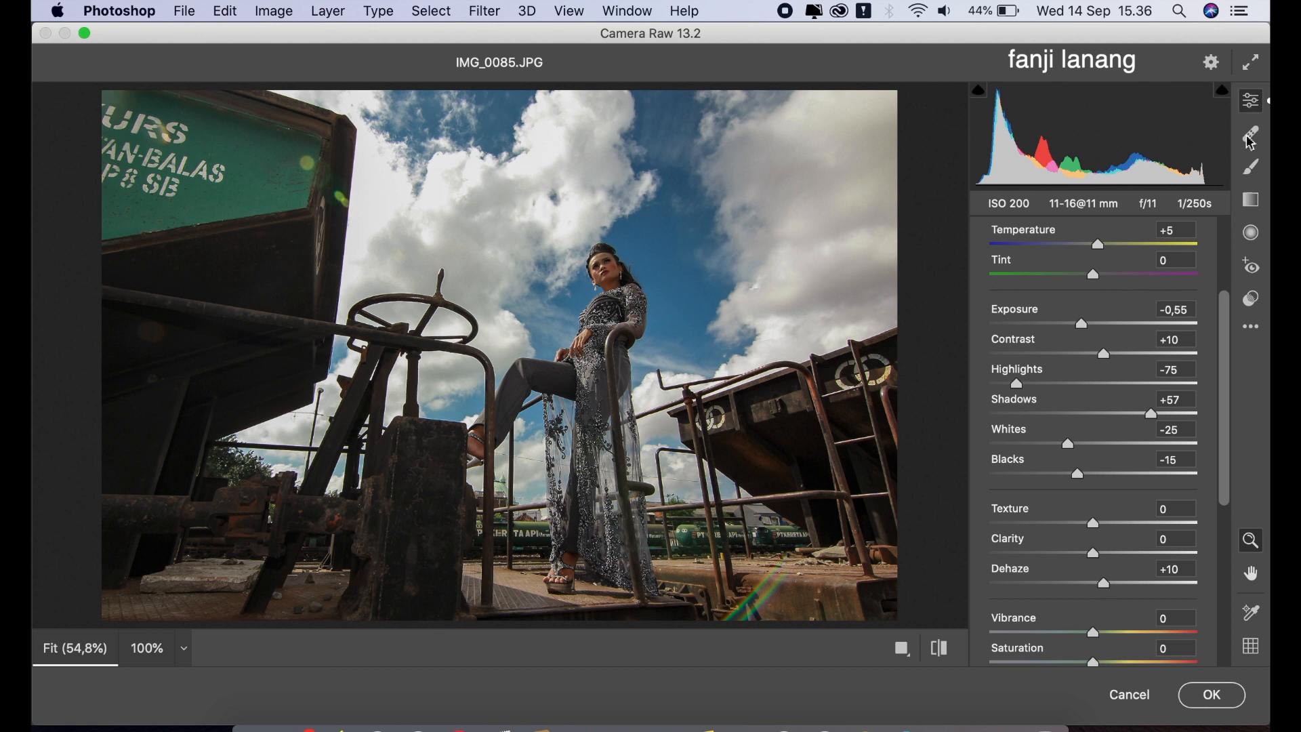
scroll(1079, 296, "up", 3)
left_click(1000, 318)
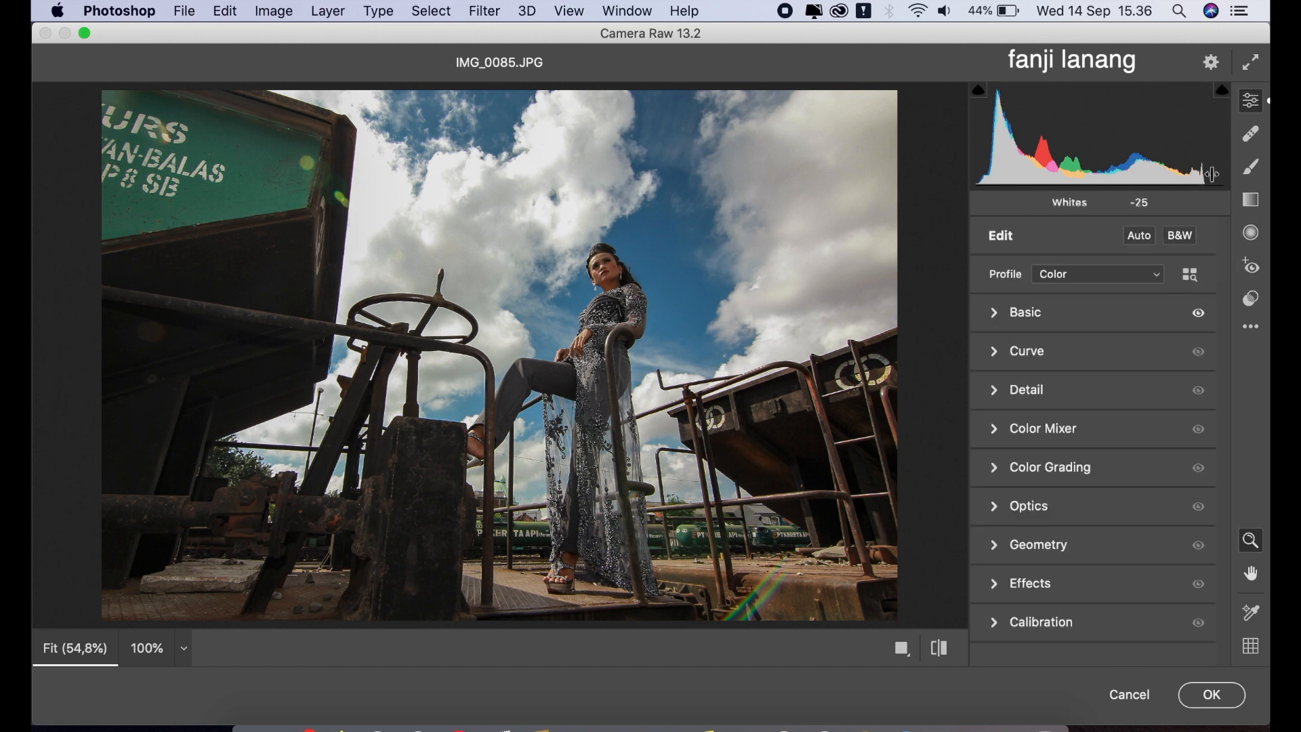
Add a circular radial filter around the model's head and upper body with Temperature +6 and Exposure +0,85
left_click(1252, 233)
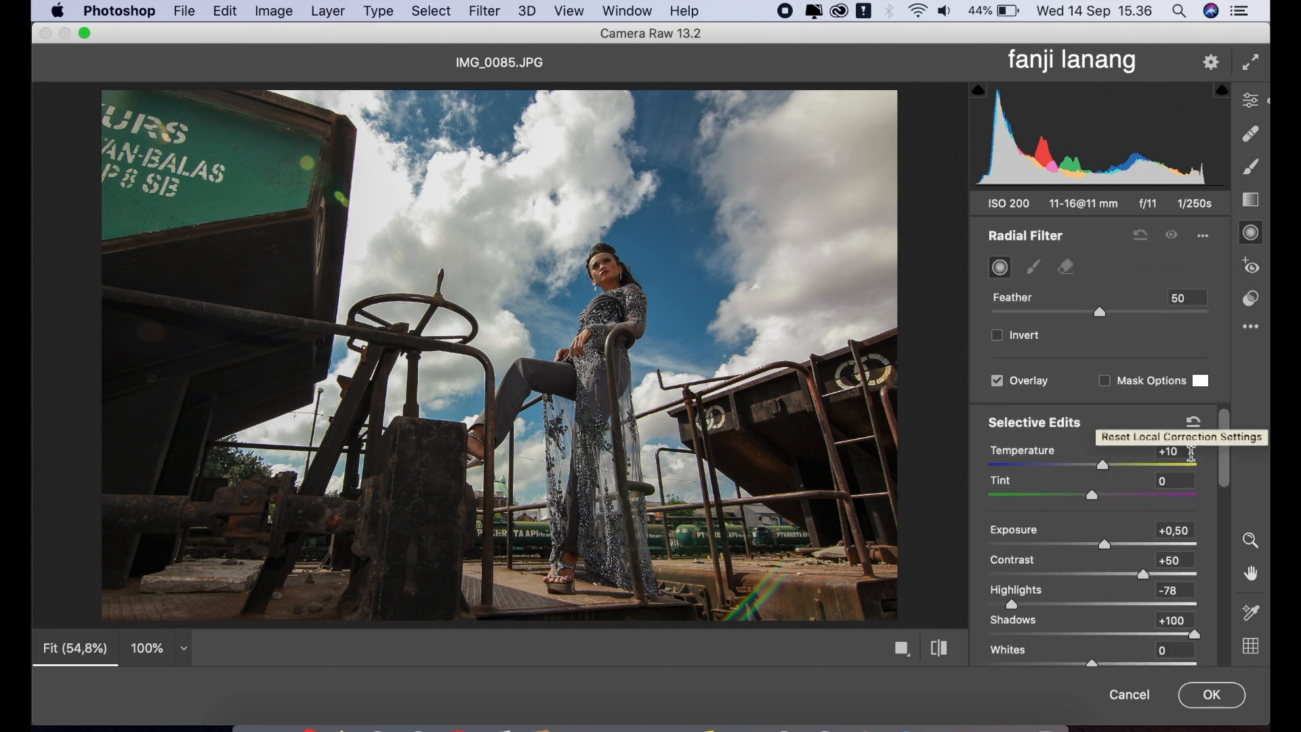
left_click_drag(1101, 471, 1097, 467)
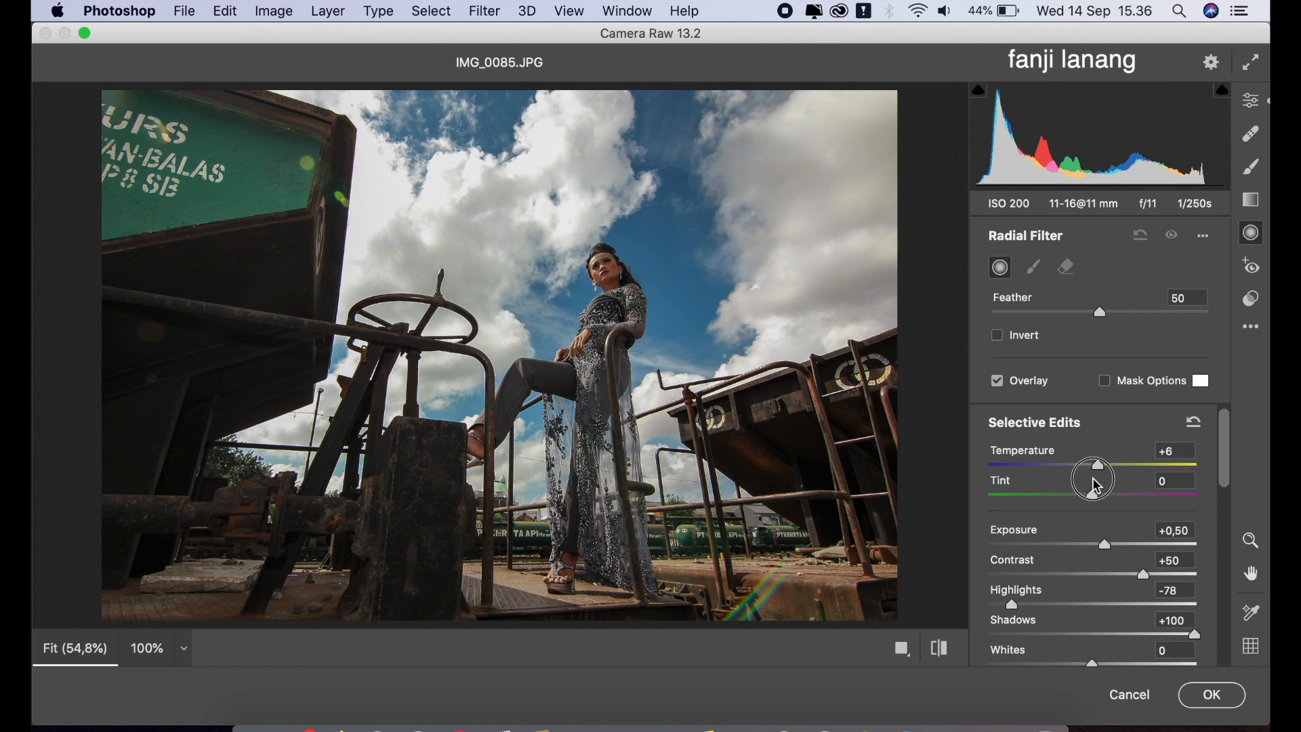
left_click_drag(602, 301, 688, 390)
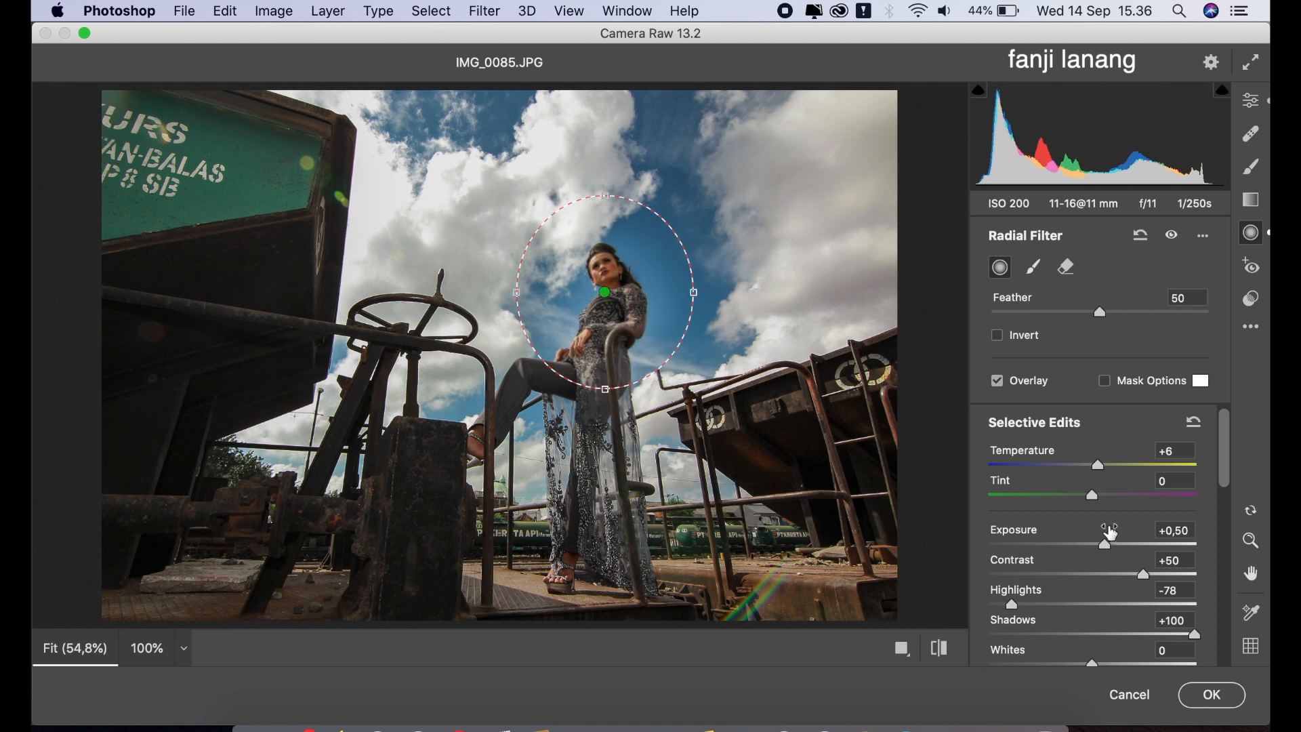
left_click_drag(1106, 543, 1122, 553)
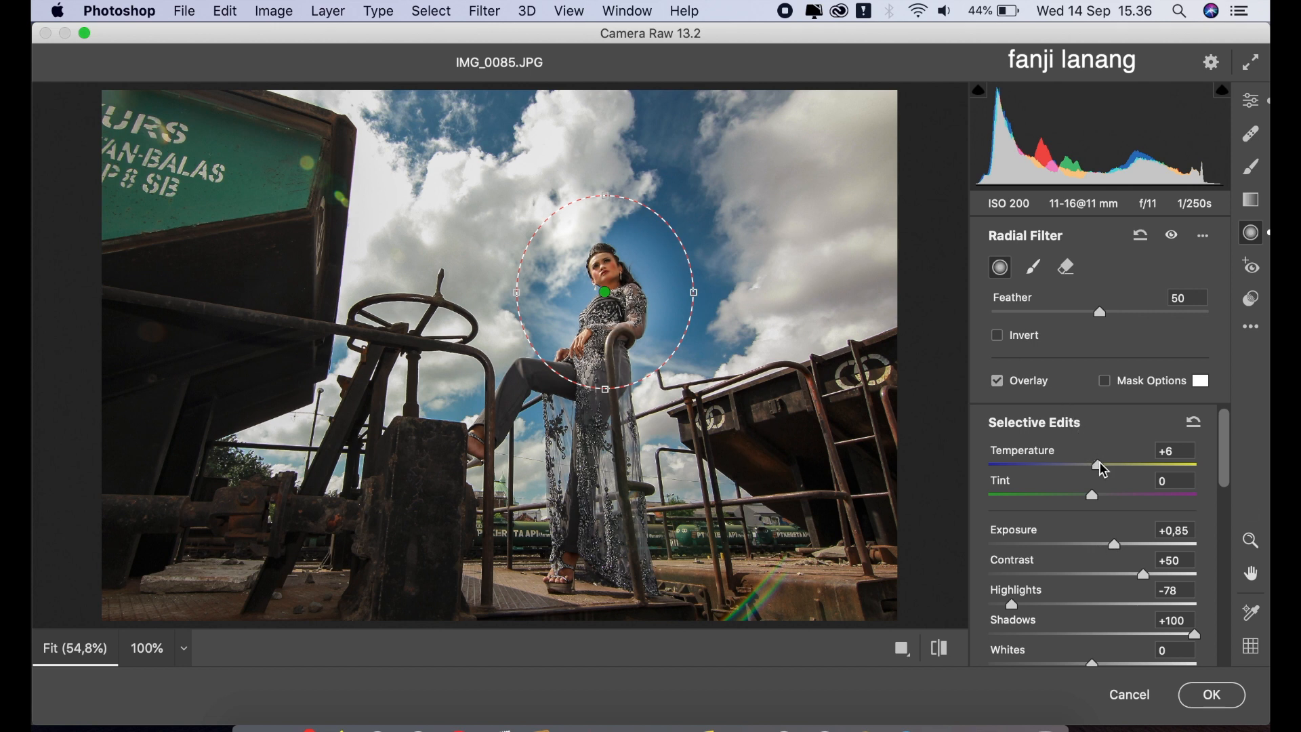
Lower the radial filter's Saturation to about -28 and return to the global edits
left_click_drag(1219, 431, 1224, 536)
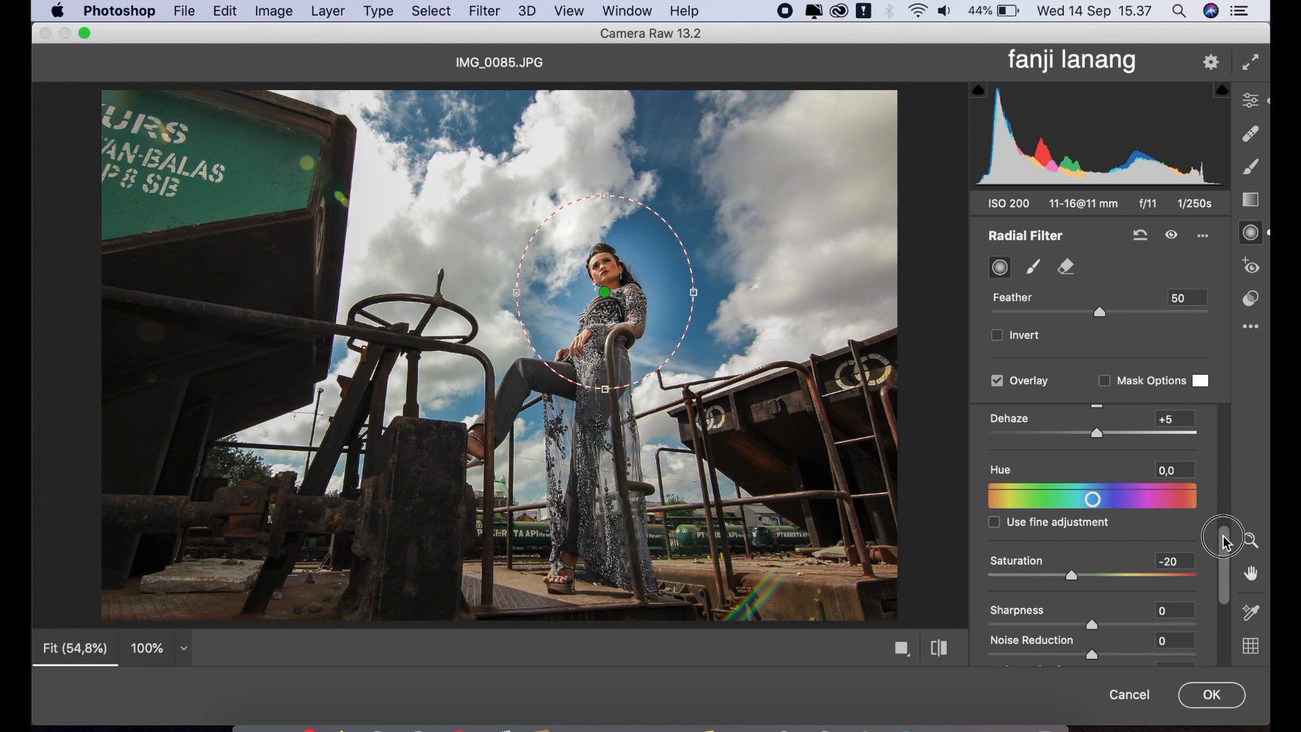
left_click(1049, 577)
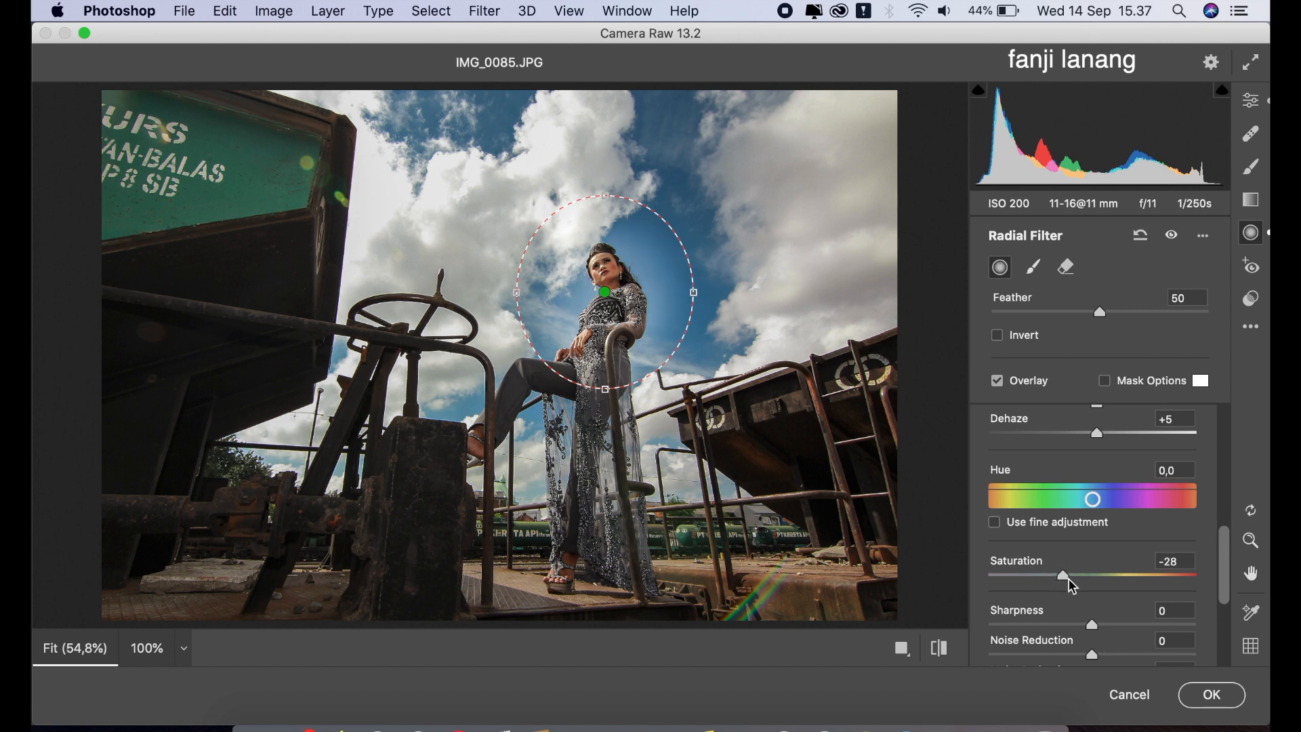
left_click_drag(1069, 580, 1066, 581)
scroll(1228, 439, "up", 5)
scroll(1228, 438, "up", 3)
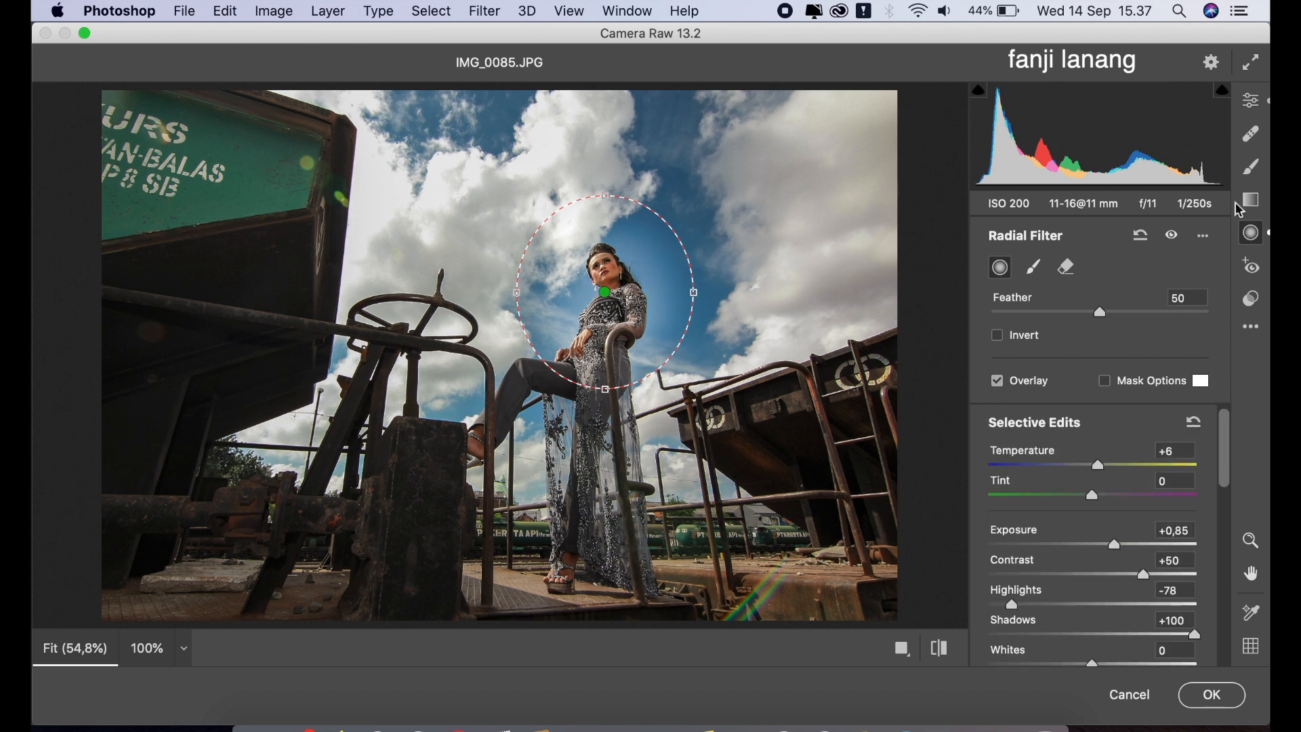
left_click(1252, 101)
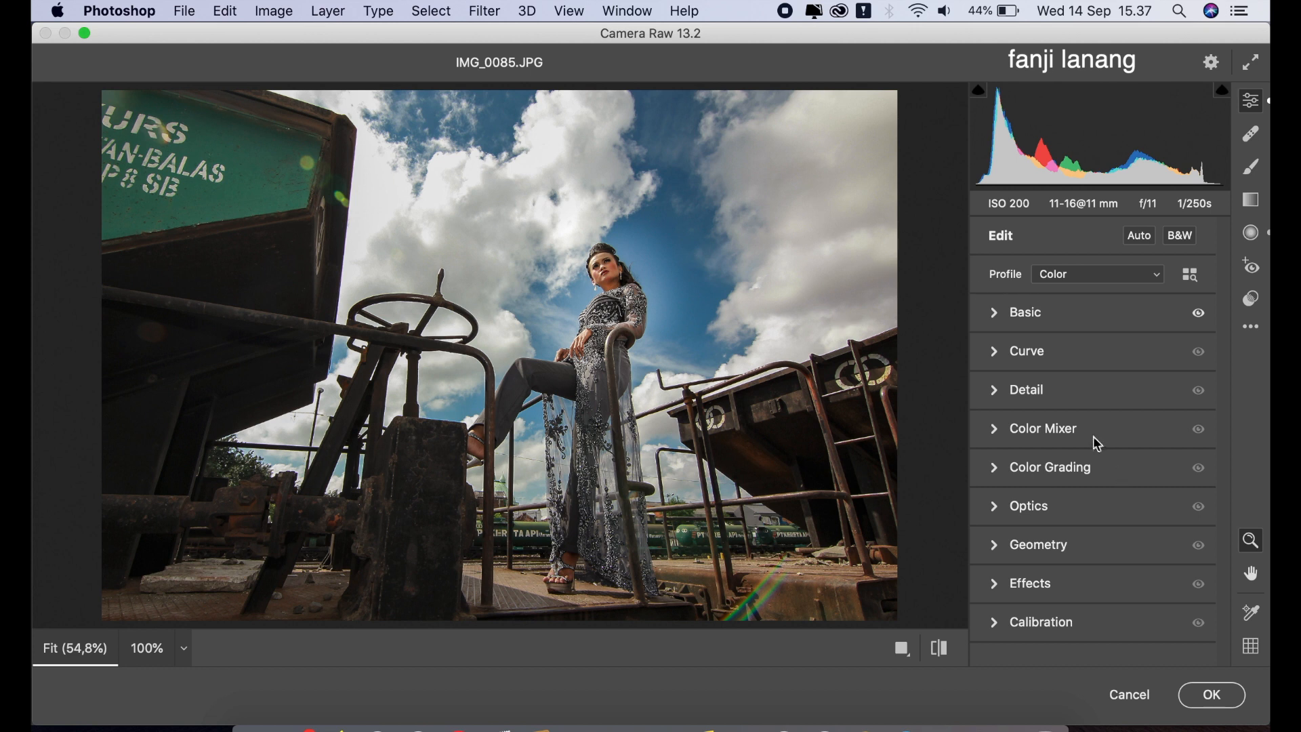
Shape the RGB point curve with the black point at output 22 and points at 63/51 and 128/120
left_click(997, 351)
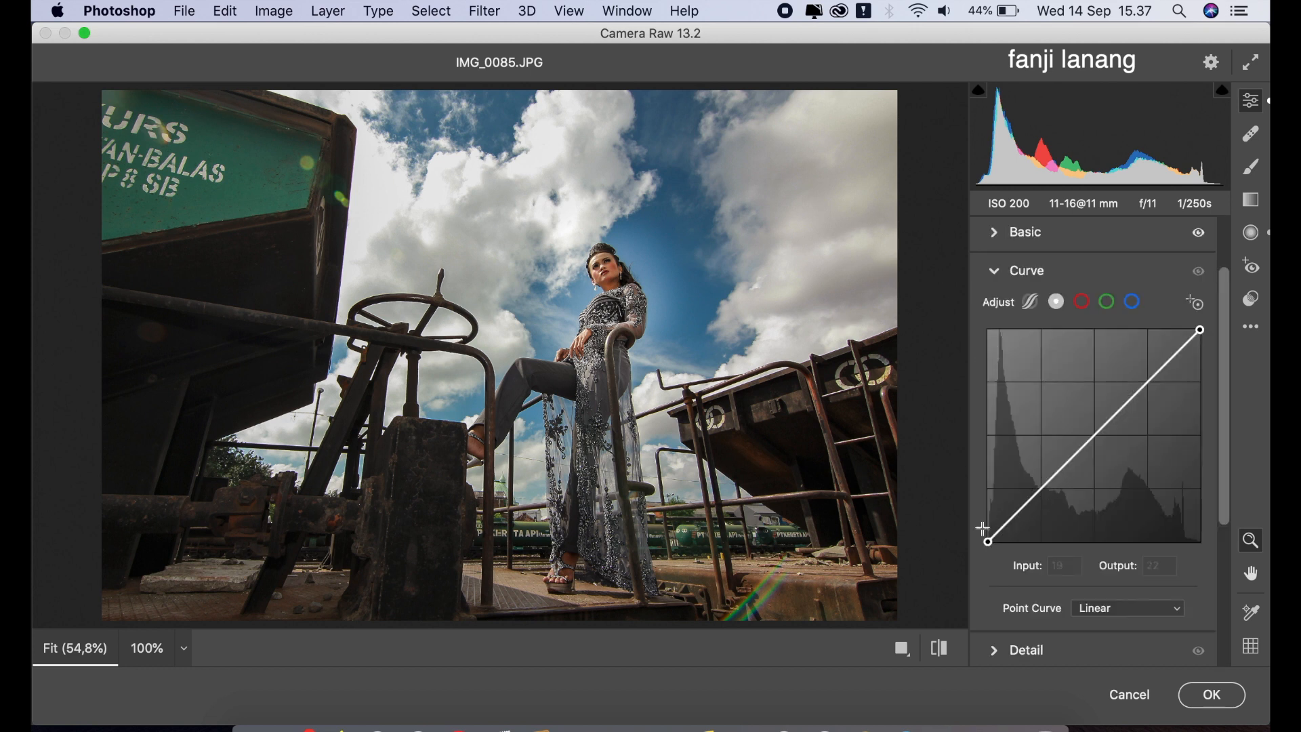
left_click_drag(987, 542, 988, 530)
left_click_drag(1041, 479, 1041, 499)
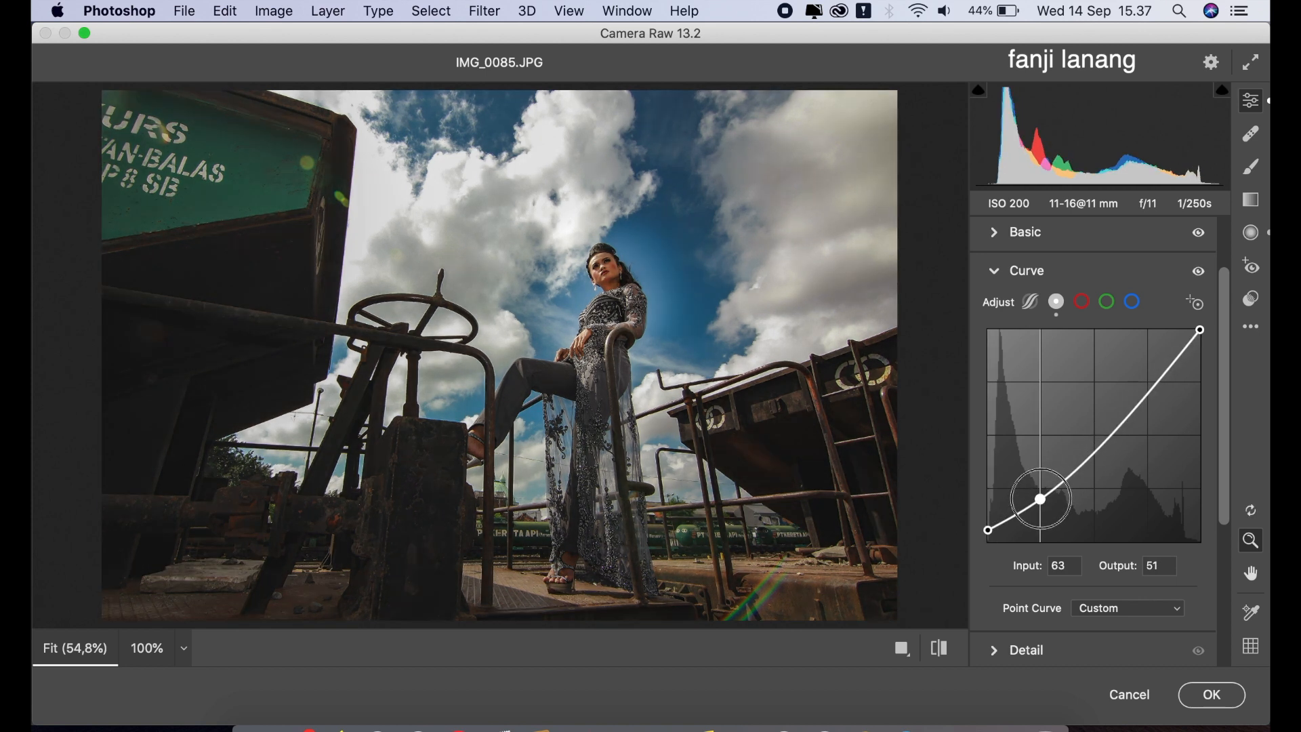
left_click_drag(1094, 442, 1094, 442)
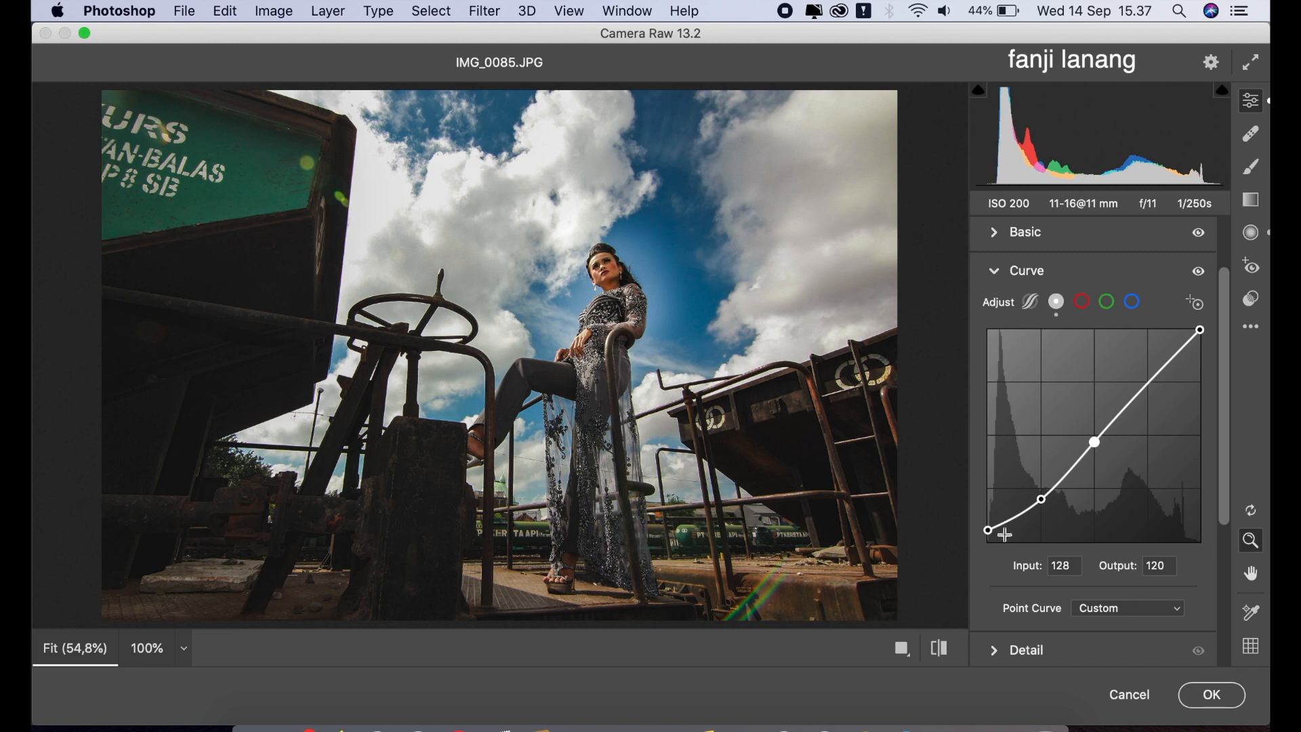
left_click_drag(989, 531, 988, 524)
Lower the highlight endpoint of the blue channel curve slightly to warm the bright areas
left_click(1133, 301)
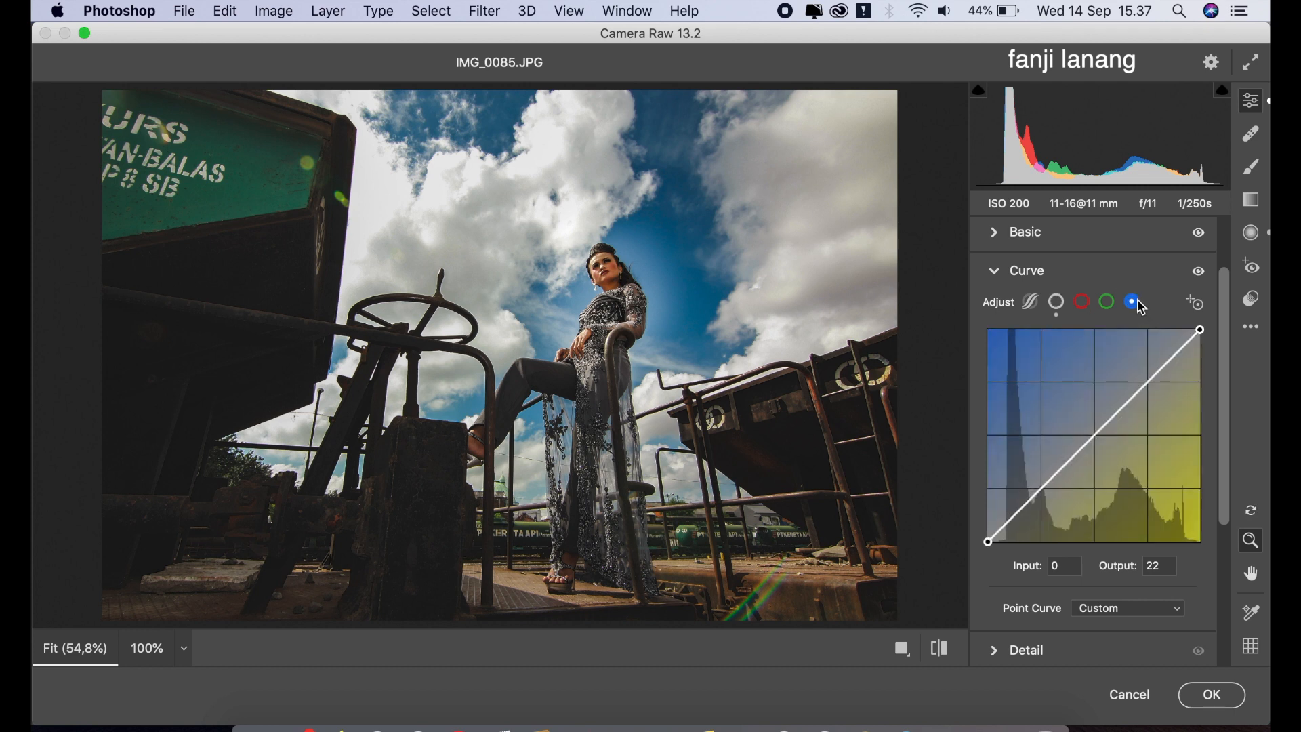
left_click_drag(1199, 329, 1200, 347)
left_click(994, 273)
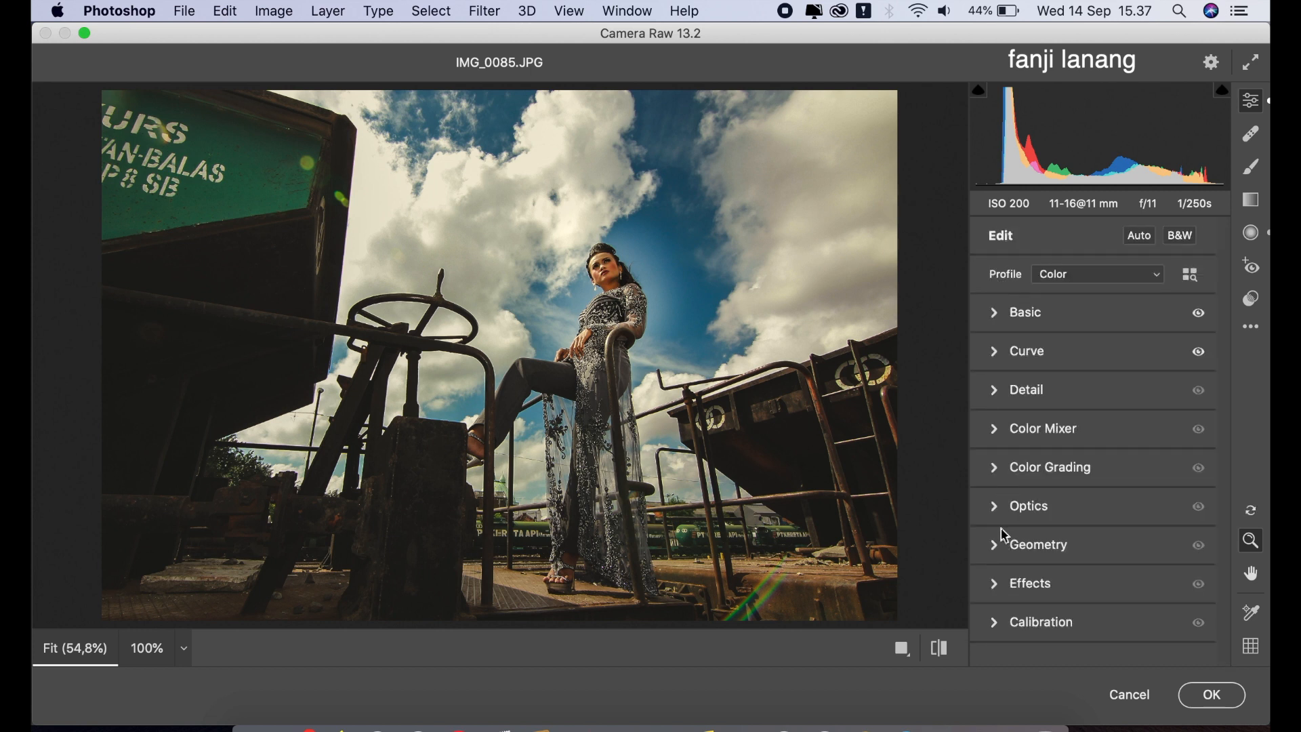
Darken the photo's corners with an Optics Vignette of -84
left_click(996, 510)
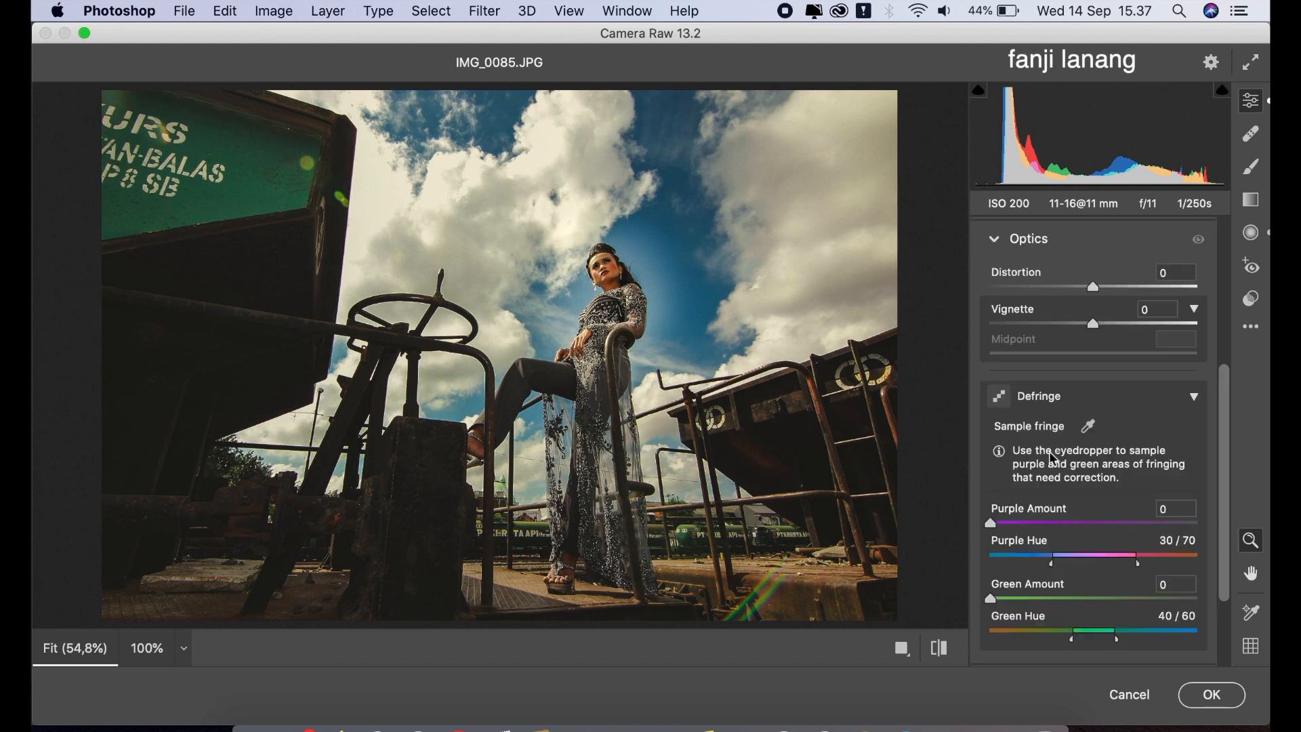
left_click(1058, 325)
left_click_drag(1049, 335, 1008, 325)
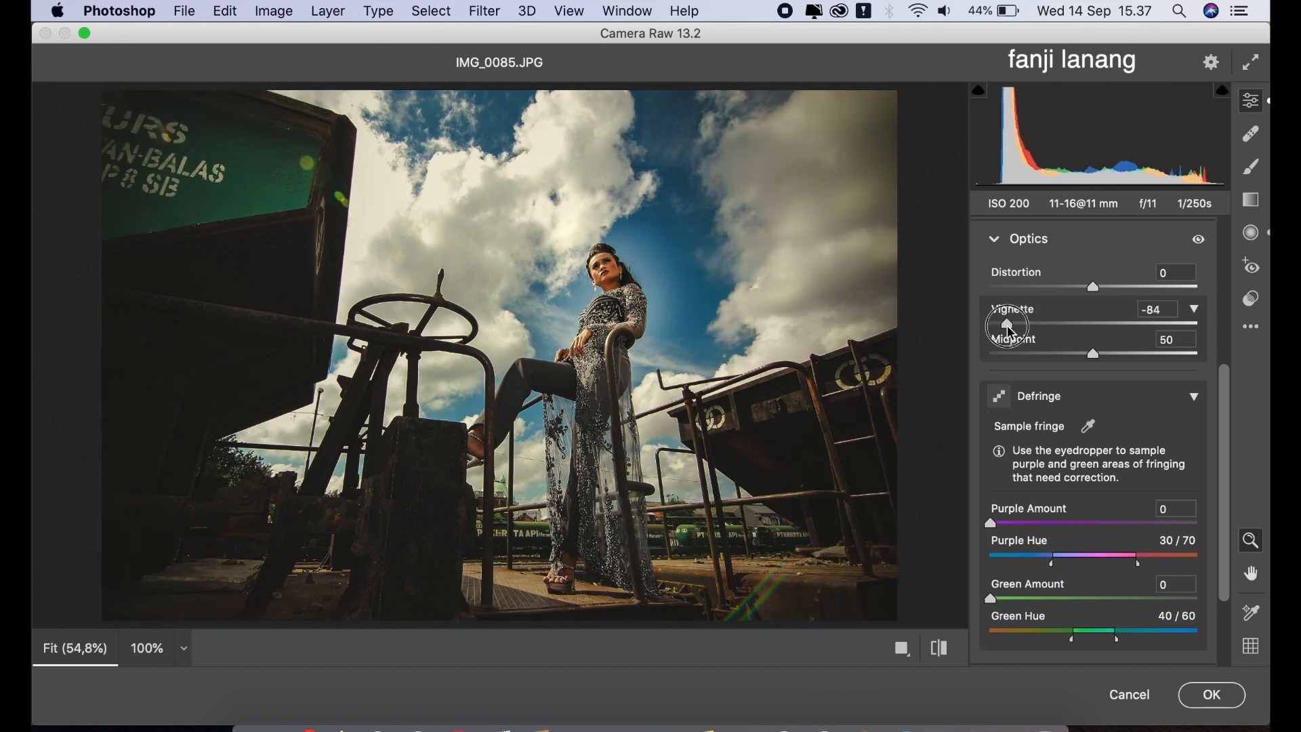
left_click(996, 241)
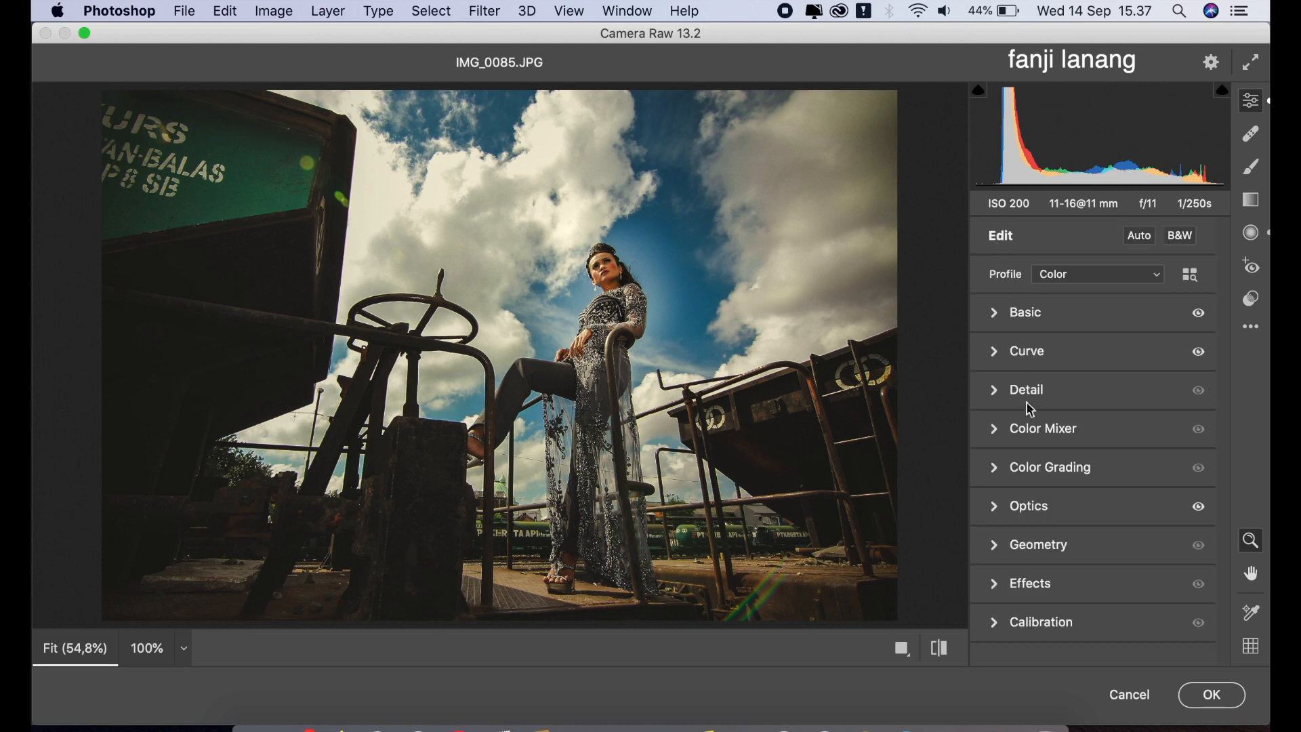
Set the Calibration hues to Red Primary +40, Green Primary +69 and Blue Primary -20
left_click(993, 621)
left_click(1118, 435)
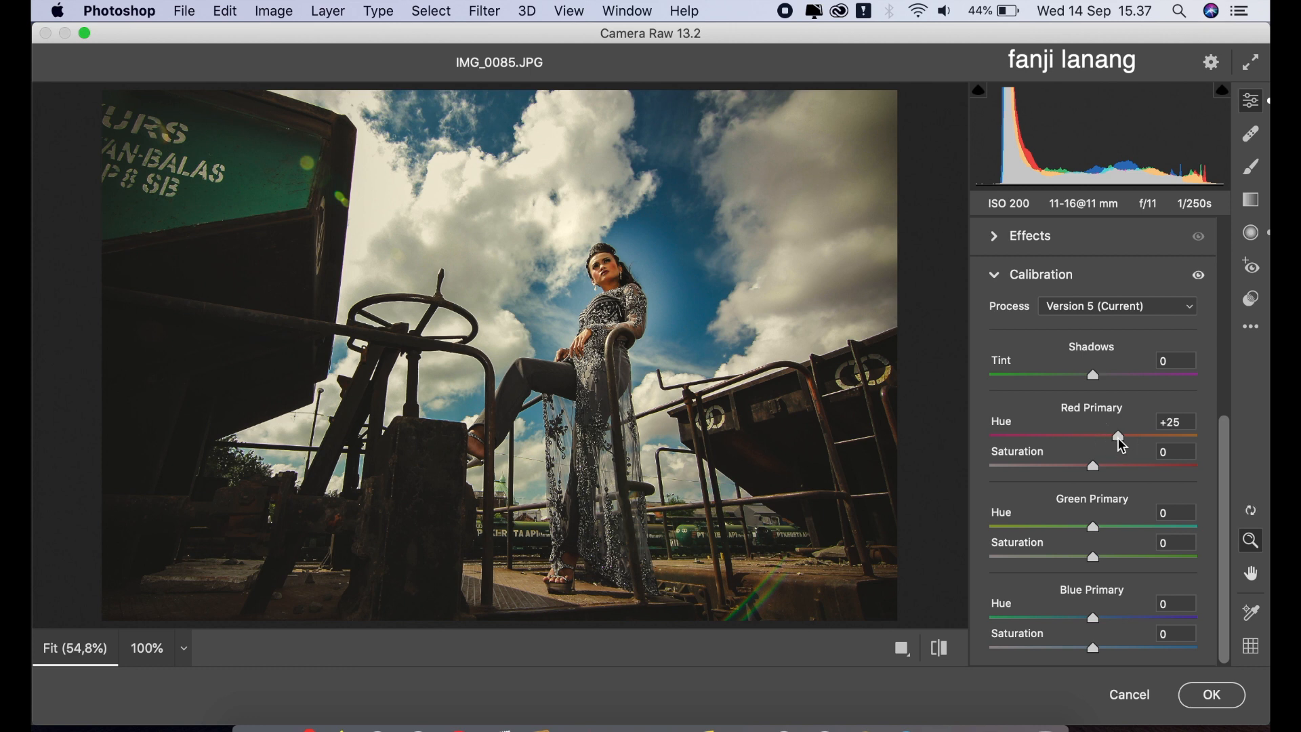
mouse_move(1130, 445)
left_mouse_down()
mouse_move(1265, 447)
mouse_move(1141, 463)
mouse_move(1133, 441)
mouse_move(1136, 458)
left_mouse_up()
left_click_drag(1138, 526, 1213, 535)
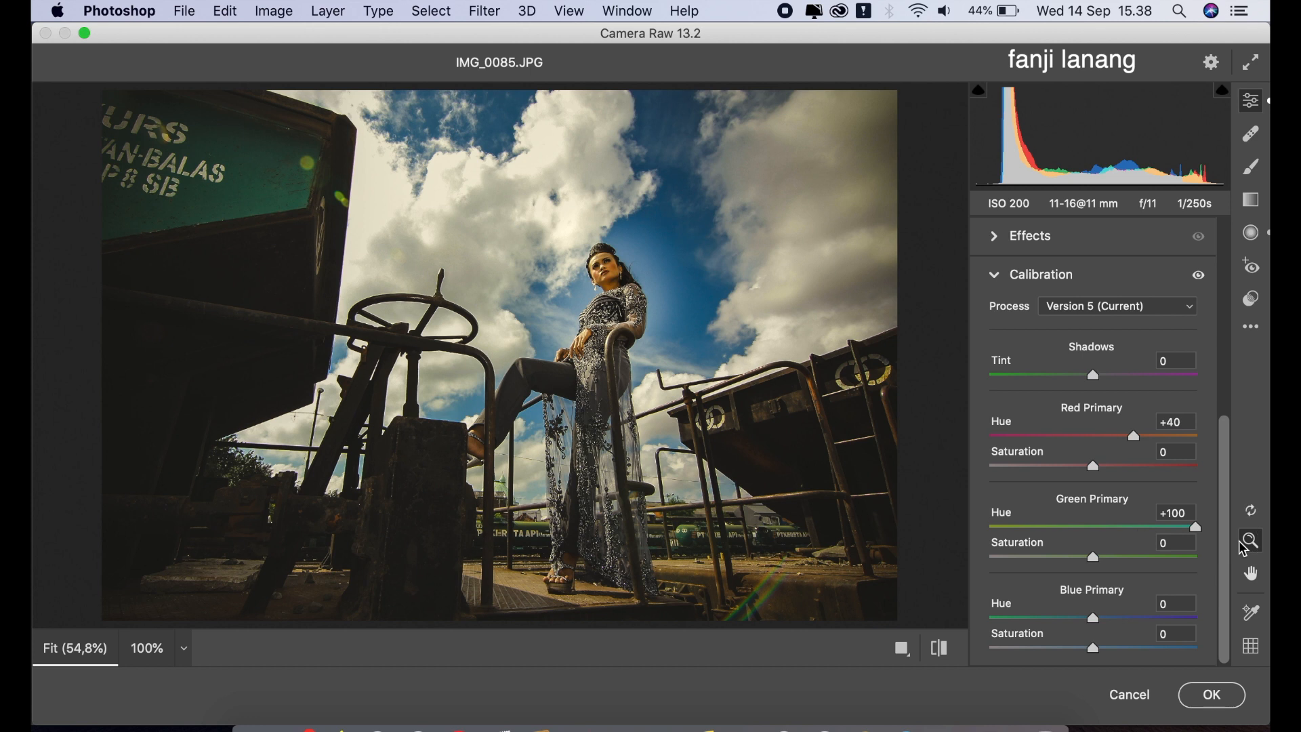
left_click(1166, 526)
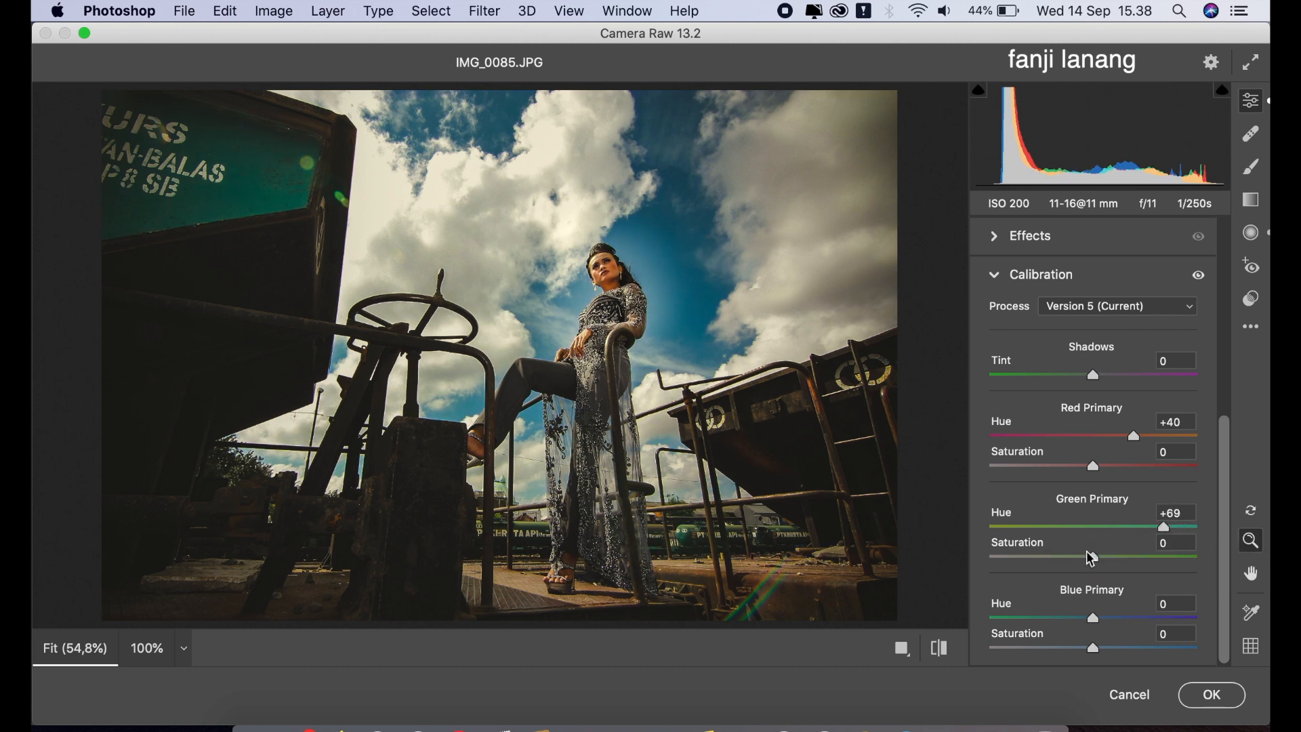
left_click_drag(1080, 616, 1075, 640)
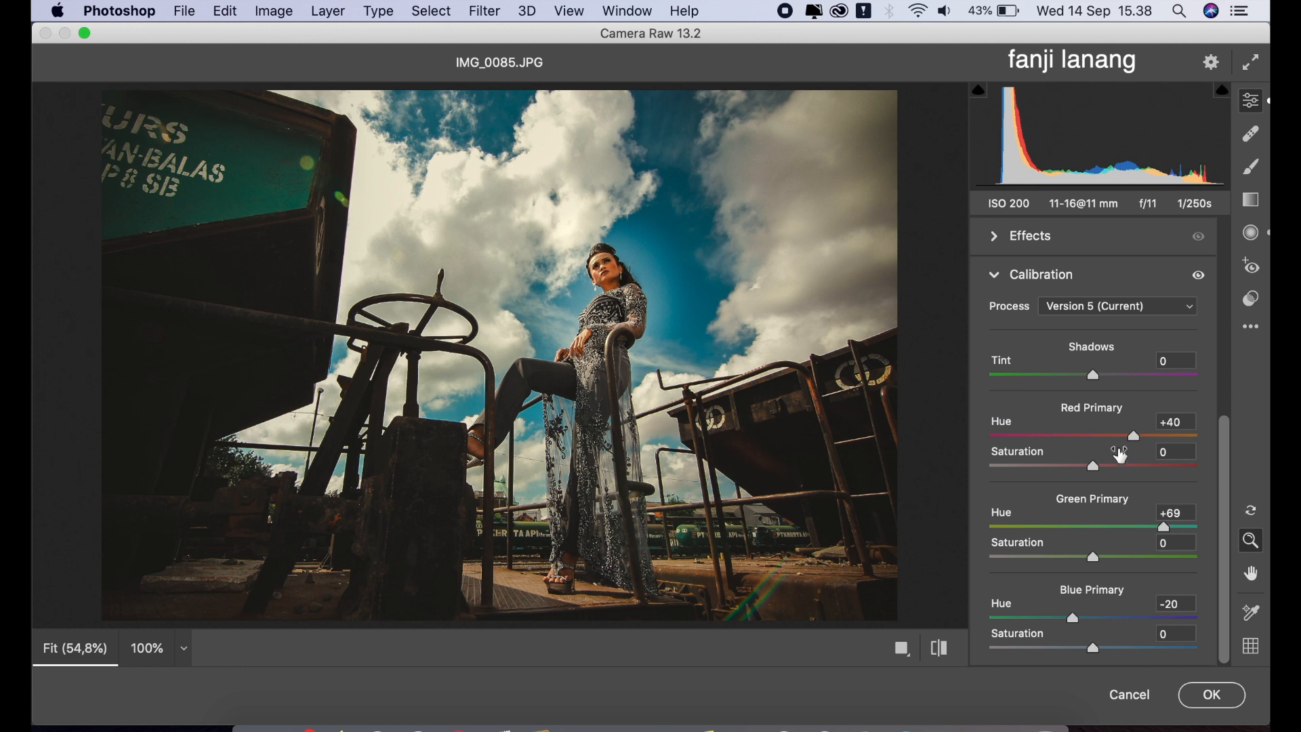
Readjust both the Green Primary and Red Primary calibration hues to +45
left_click(1138, 525)
left_click_drag(1141, 531, 1147, 532)
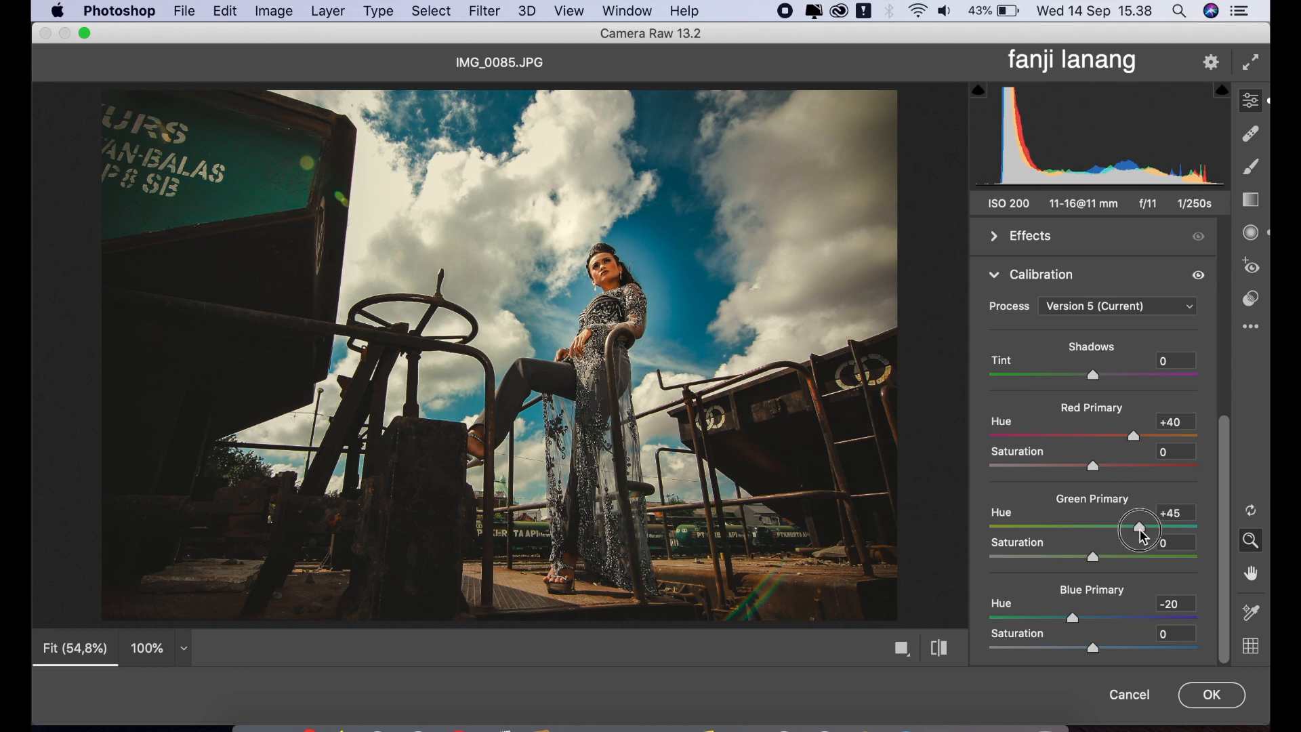
left_click(1154, 437)
left_click_drag(1147, 438, 1140, 451)
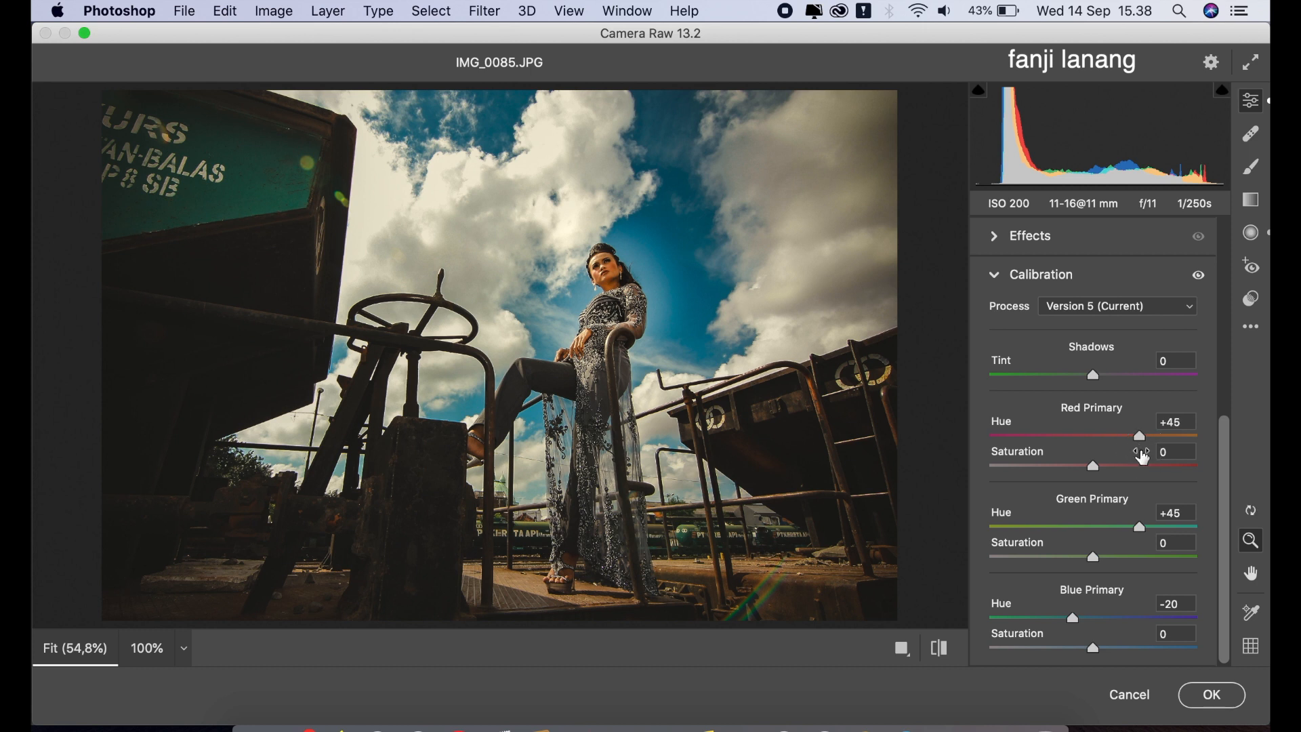
left_click(994, 275)
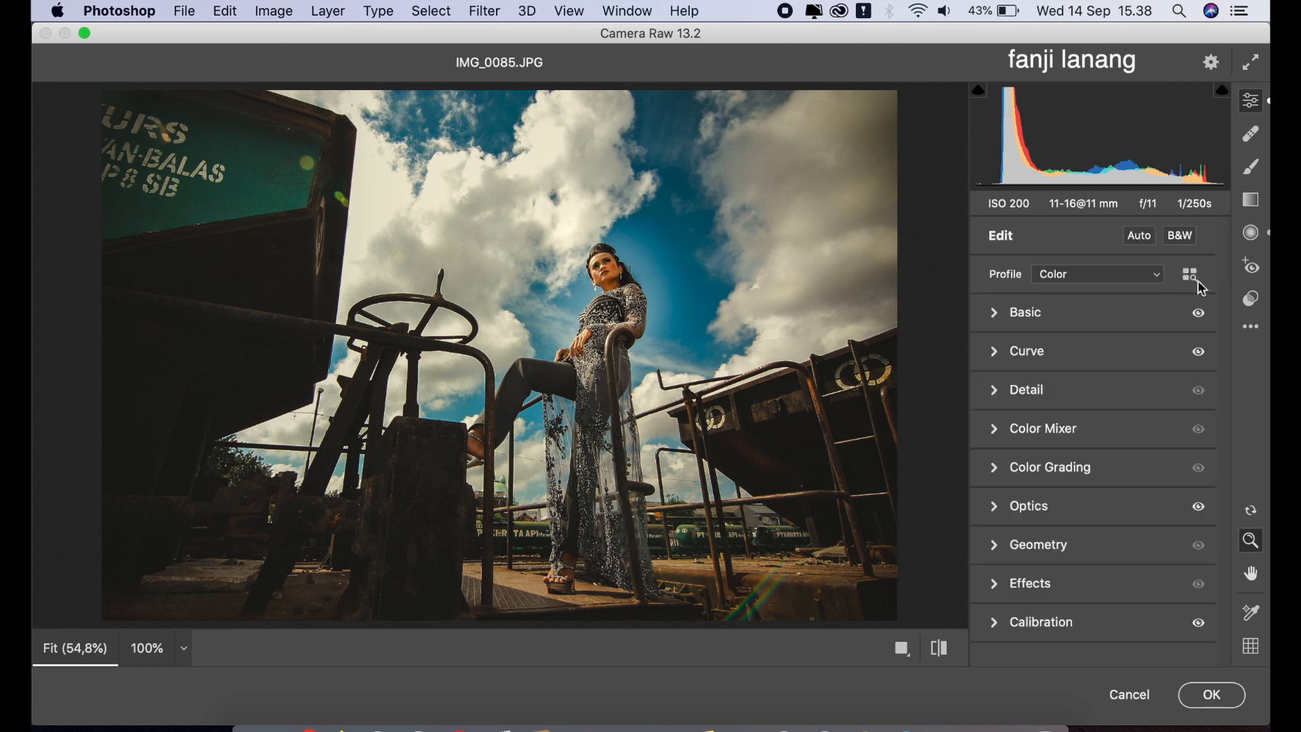
Set the Highlights of the existing radial filter around the woman to -69 and lower its Whites
left_click(1249, 240)
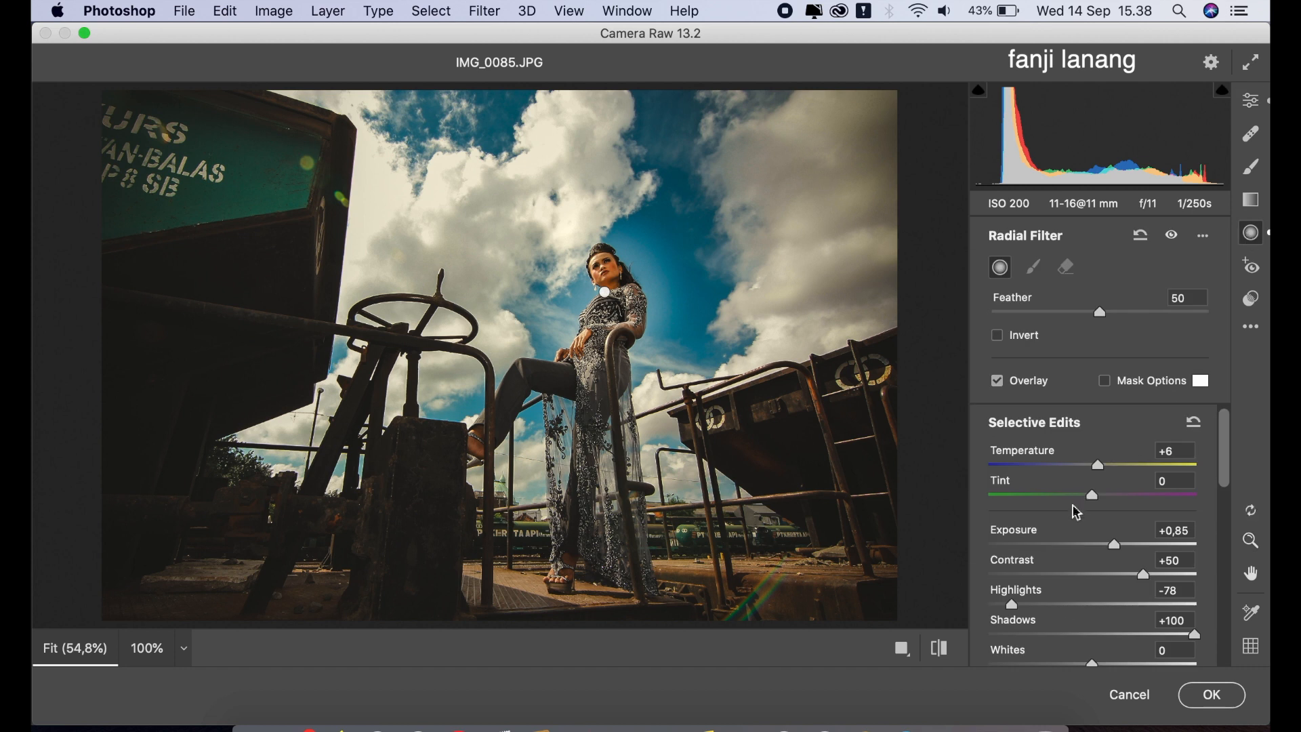
left_click(605, 292)
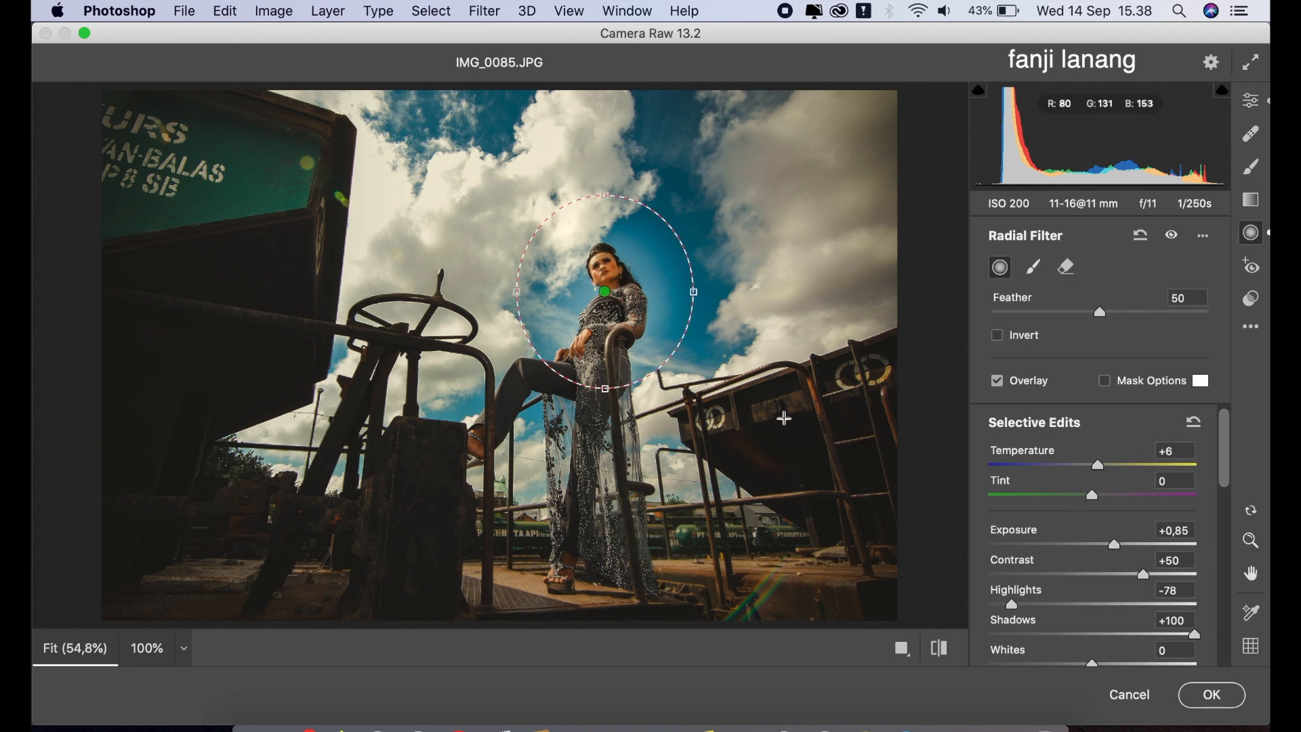
left_click_drag(1011, 604, 1039, 610)
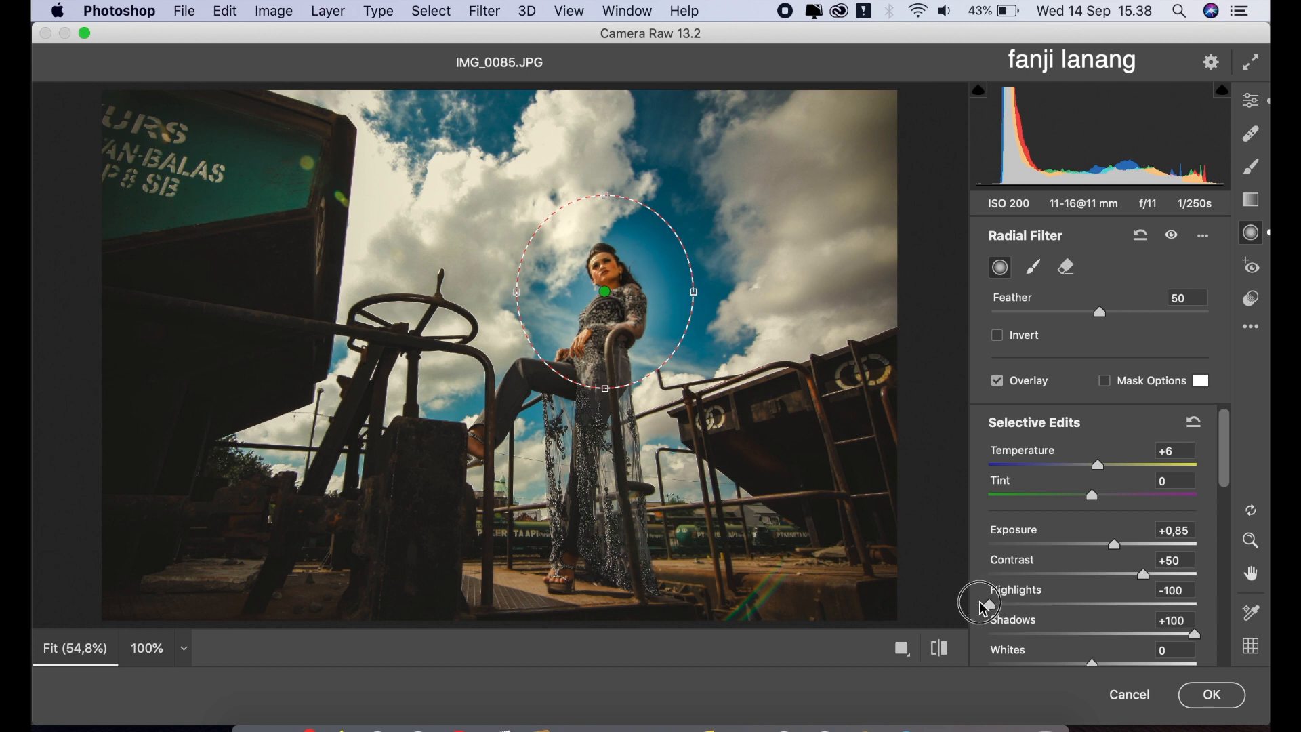
left_click(1078, 663)
left_click_drag(1079, 666, 1065, 663)
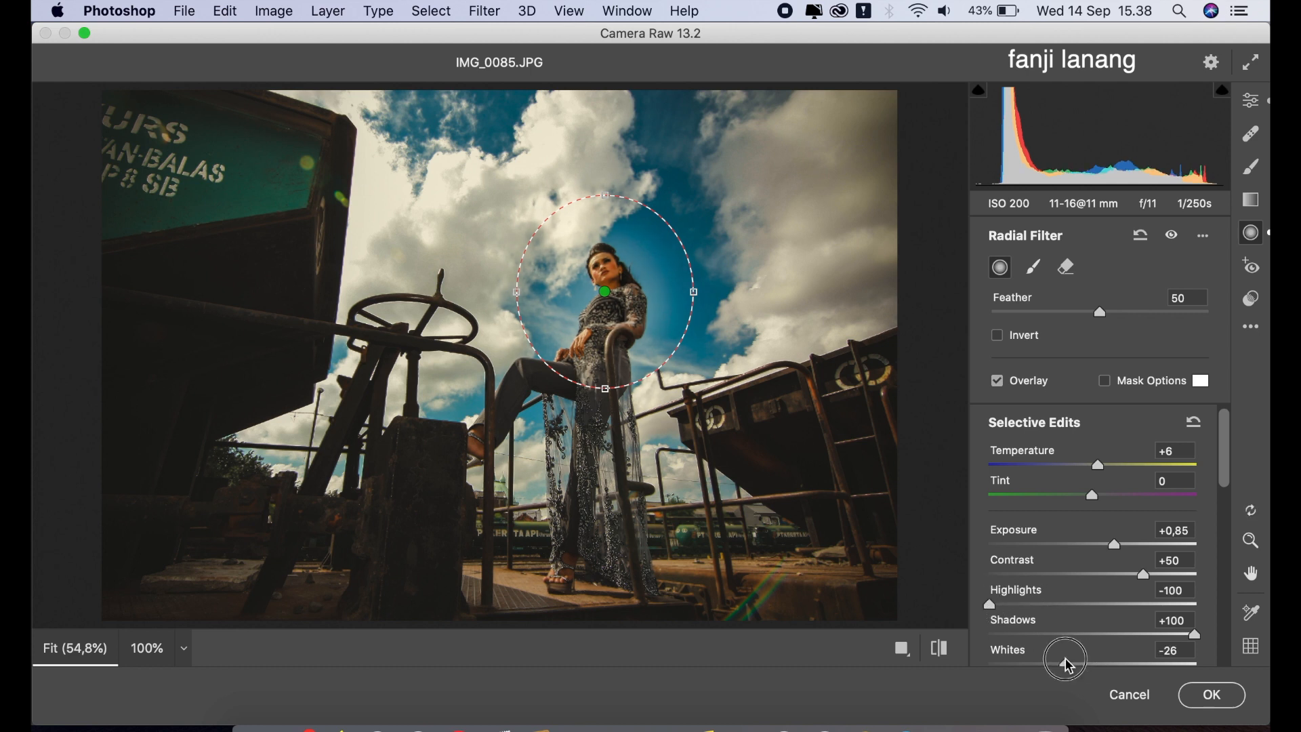
left_click(1014, 603)
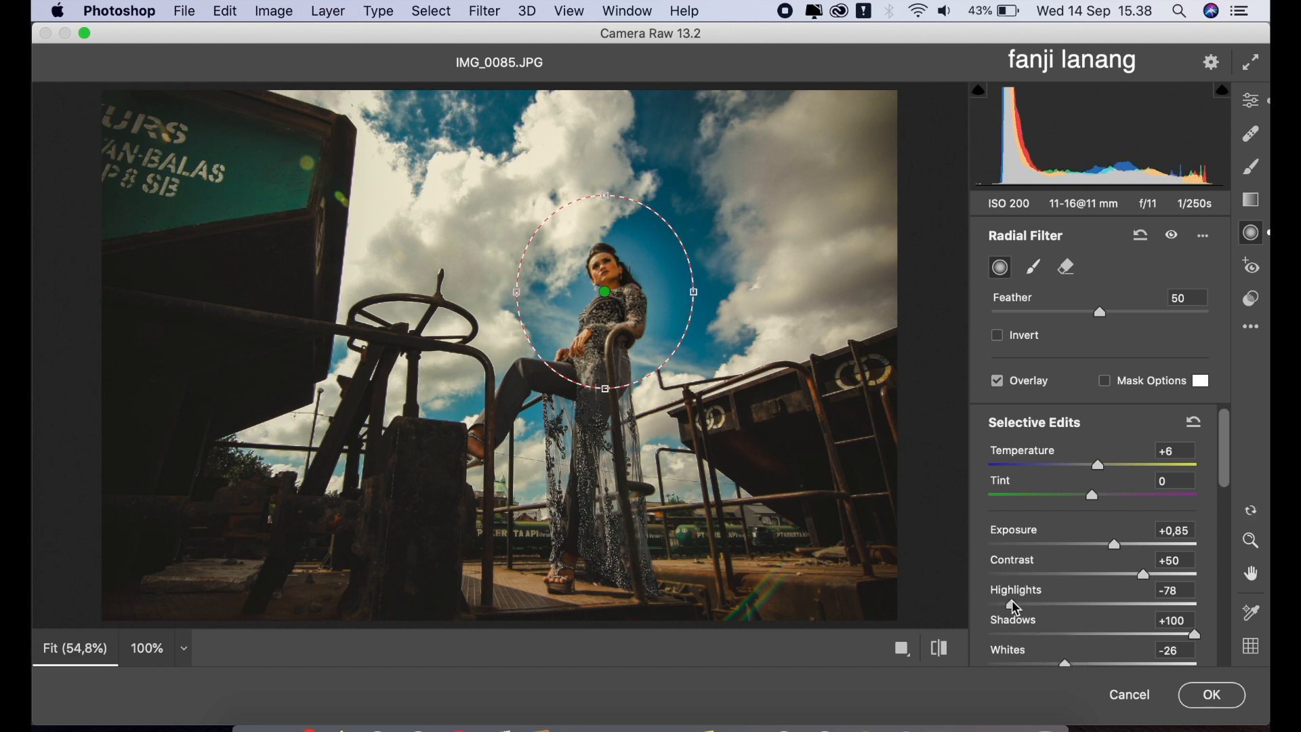
left_click(1023, 604)
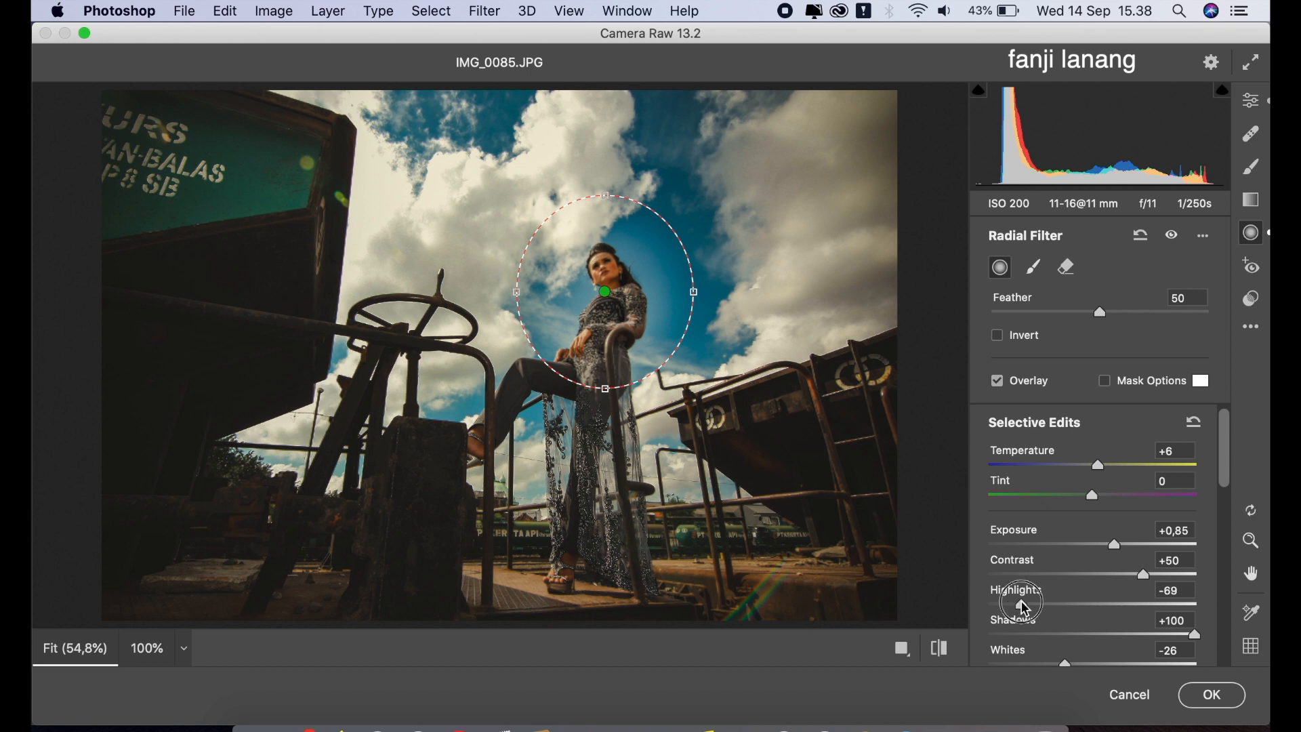
left_click(1073, 664)
left_click(1255, 103)
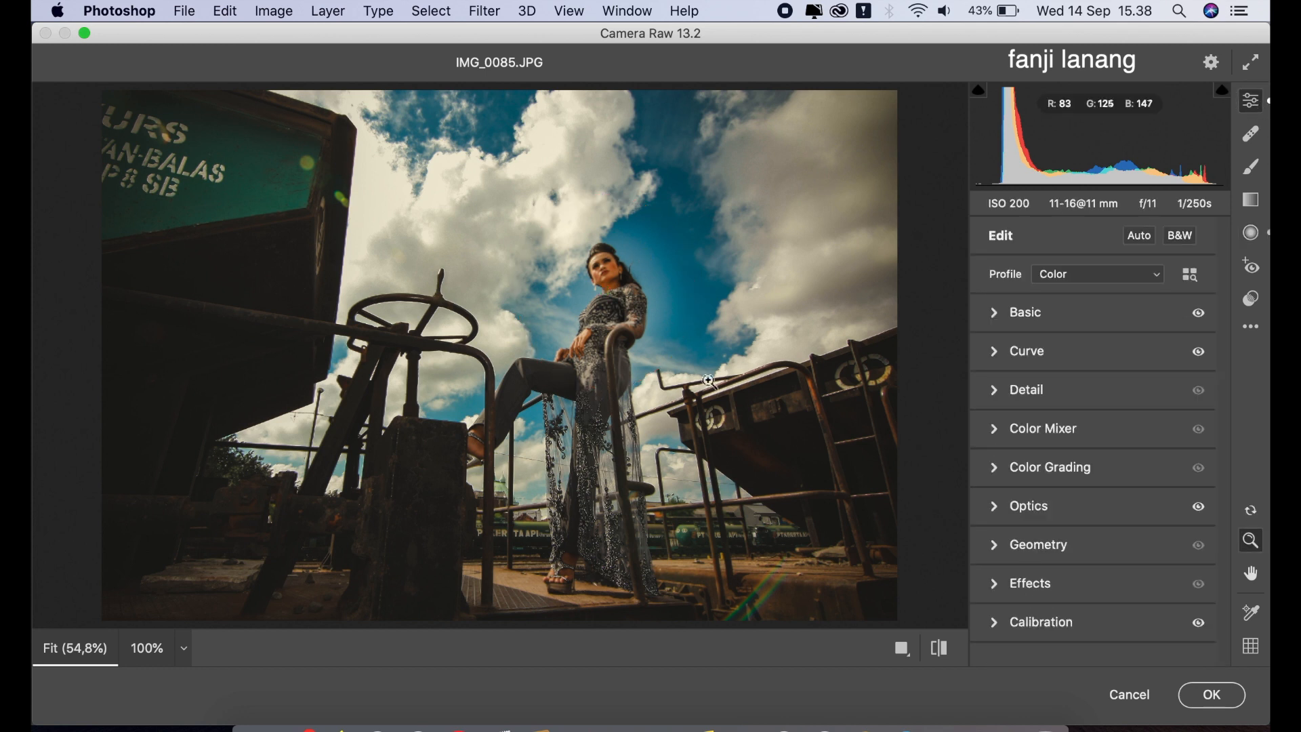
Compare the graded photo with its default settings and check the Basic adjustments
left_click(937, 651)
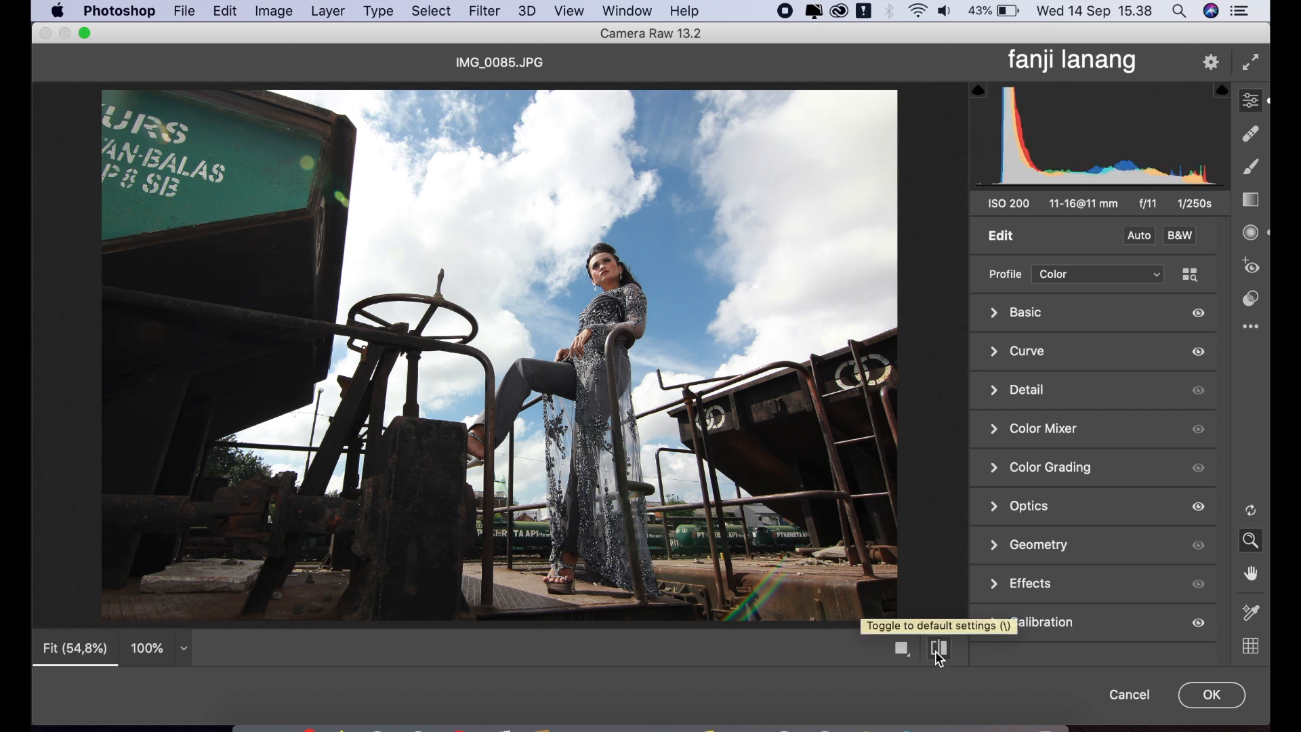
left_click(939, 651)
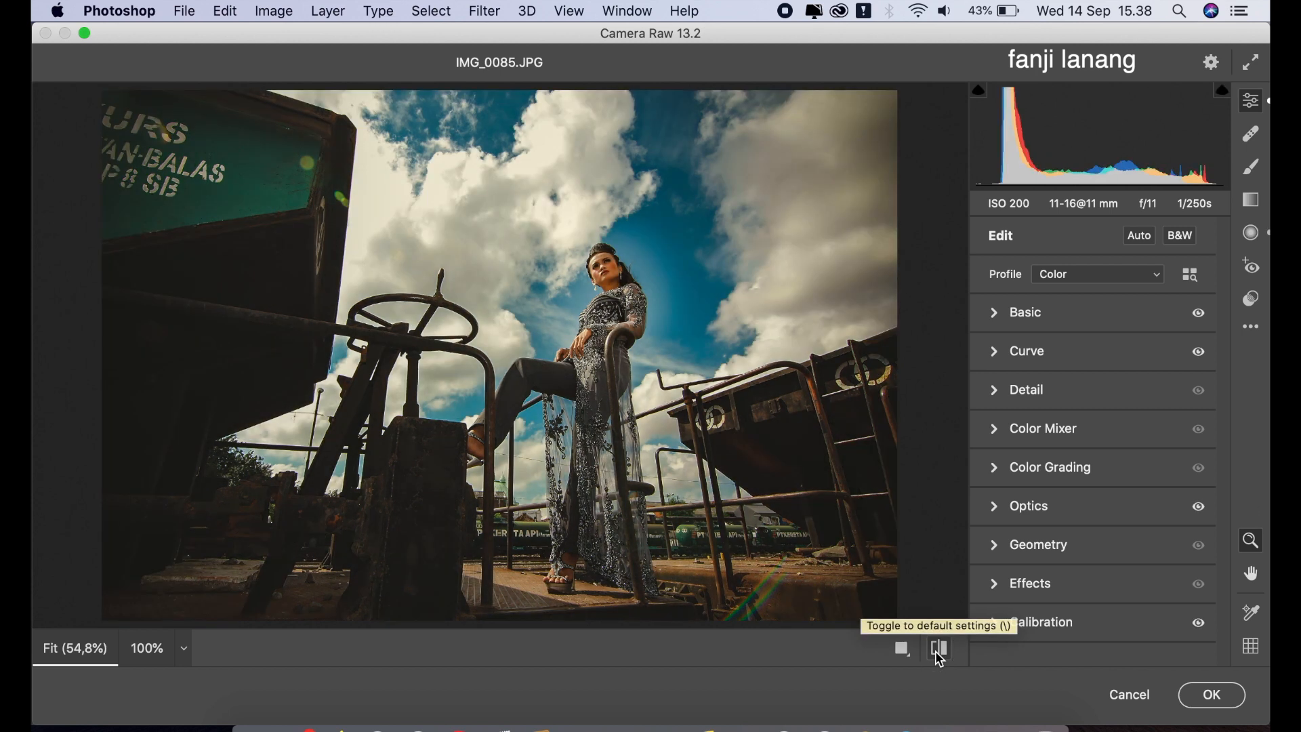
left_click(993, 314)
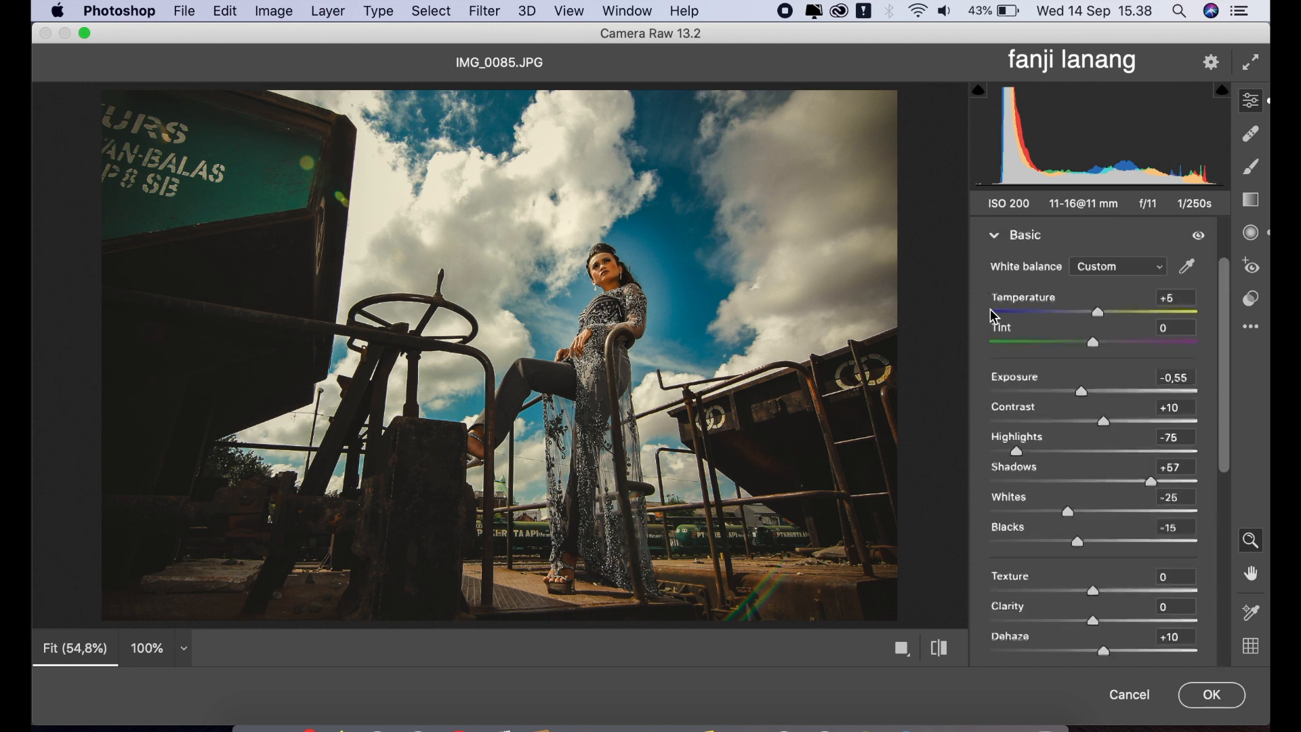
left_click(1004, 238)
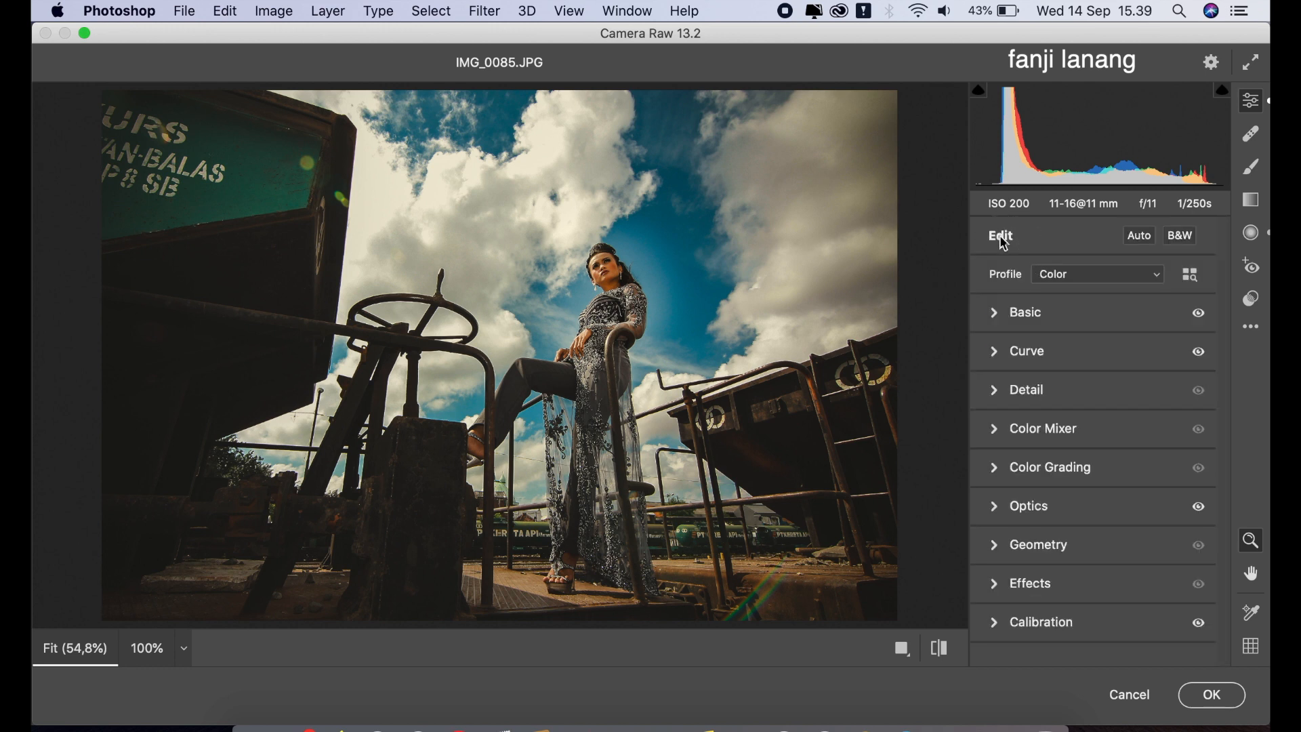
Brighten the skin tones by setting the Oranges luminance to +12 in the Color Mixer
left_click(1001, 439)
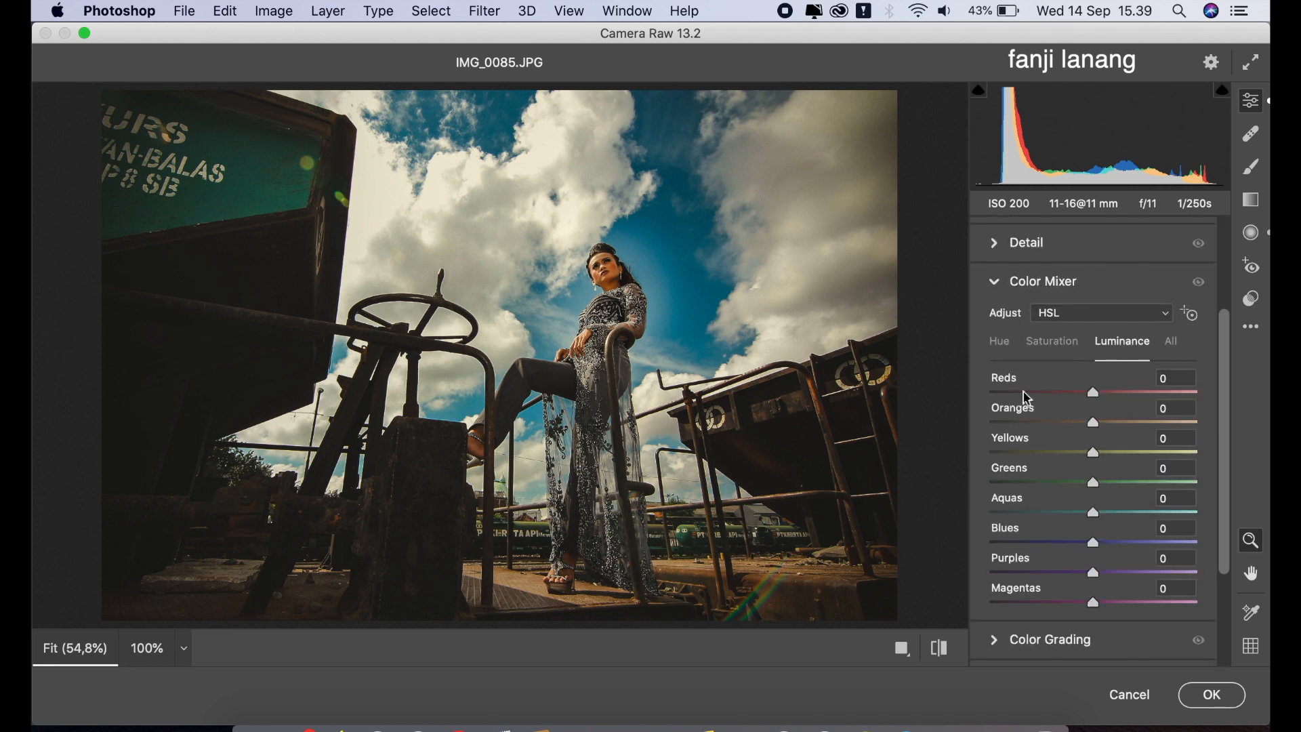
left_click(1116, 431)
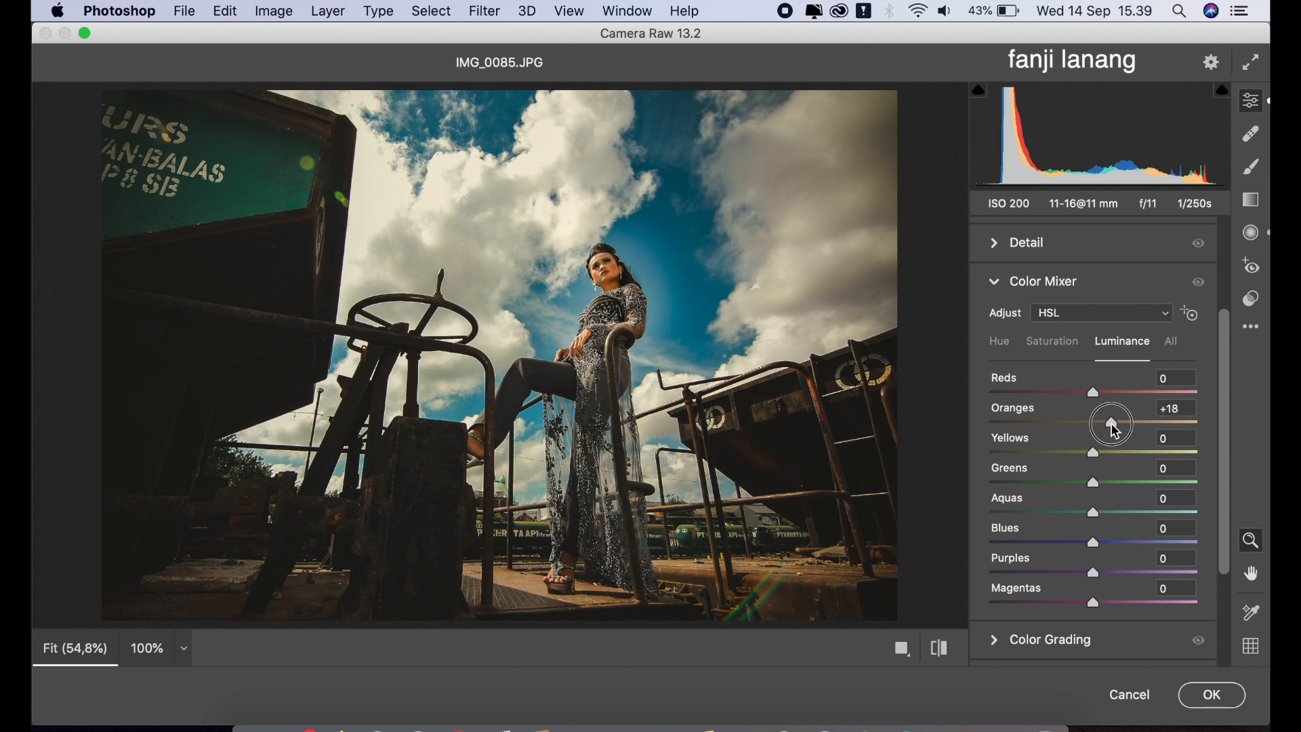
left_click_drag(1115, 431, 1111, 449)
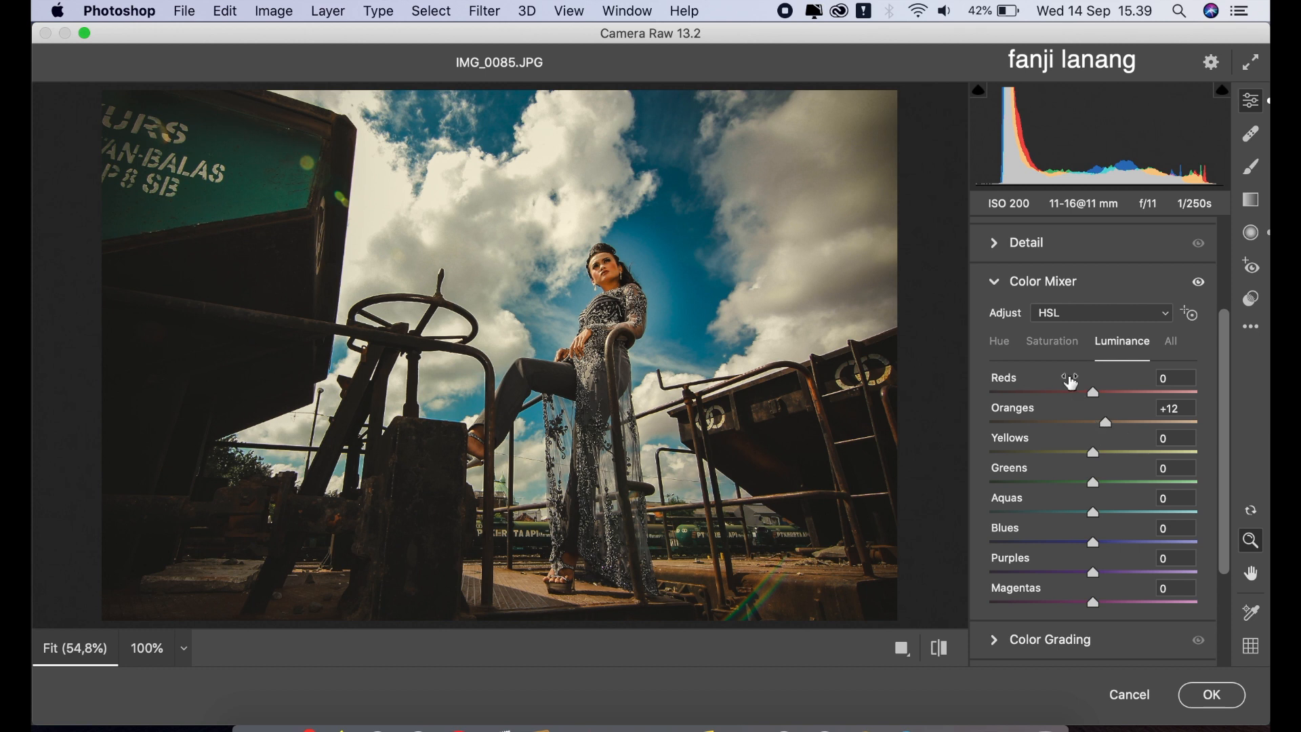
Shift the sky toward teal with Color Mixer hues of about -35 for Aquas and -29 for Blues
left_click(1002, 342)
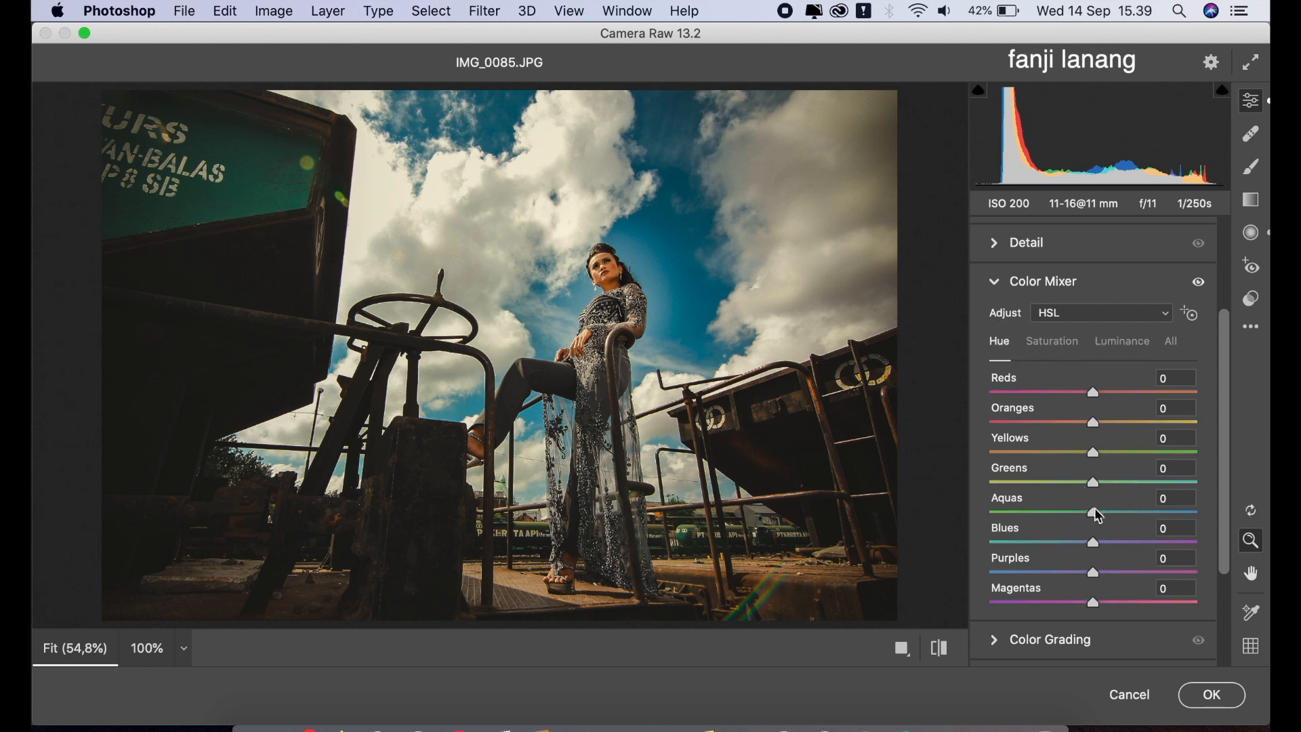
left_click_drag(1118, 520, 1062, 535)
left_click(1064, 542)
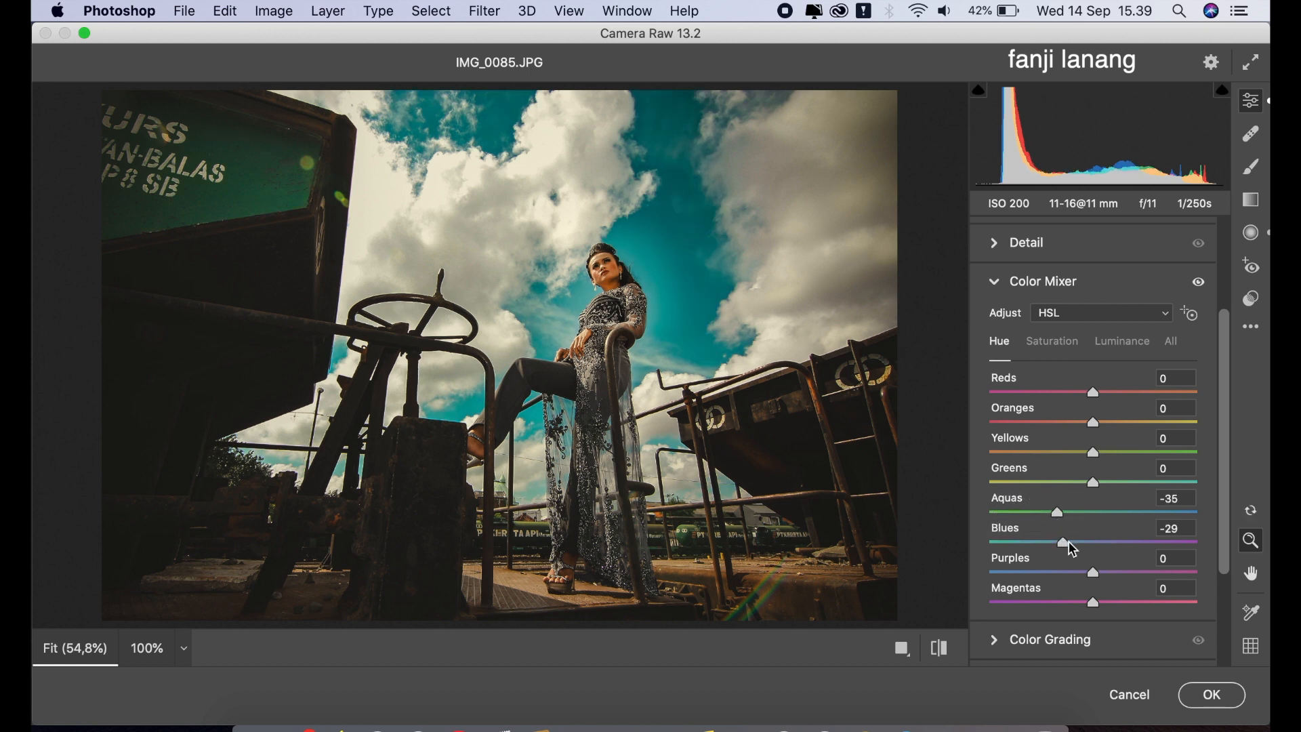
left_click_drag(1072, 549, 1068, 523)
Darken the Aquas luminance to -45, compare with the default settings and apply the Camera Raw edits
left_click(1114, 343)
left_click_drag(1095, 510, 1051, 523)
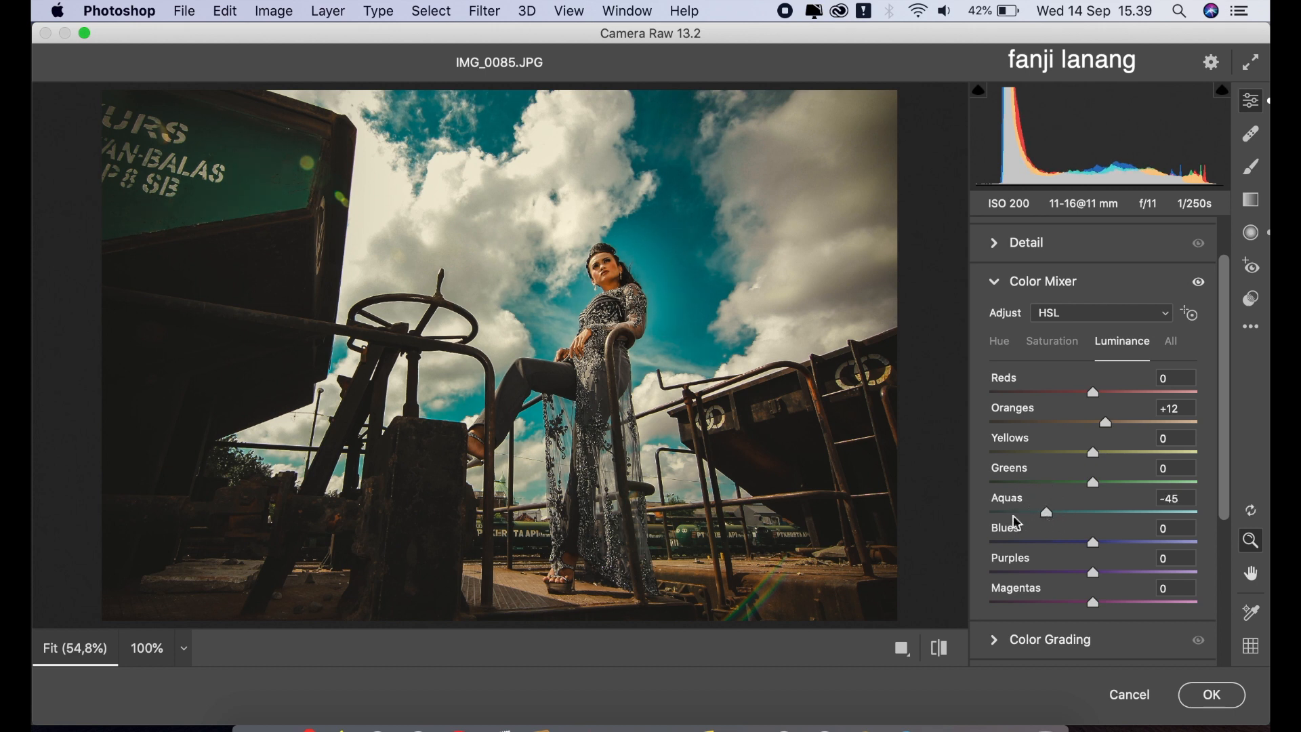
left_click(952, 650)
left_click(952, 650)
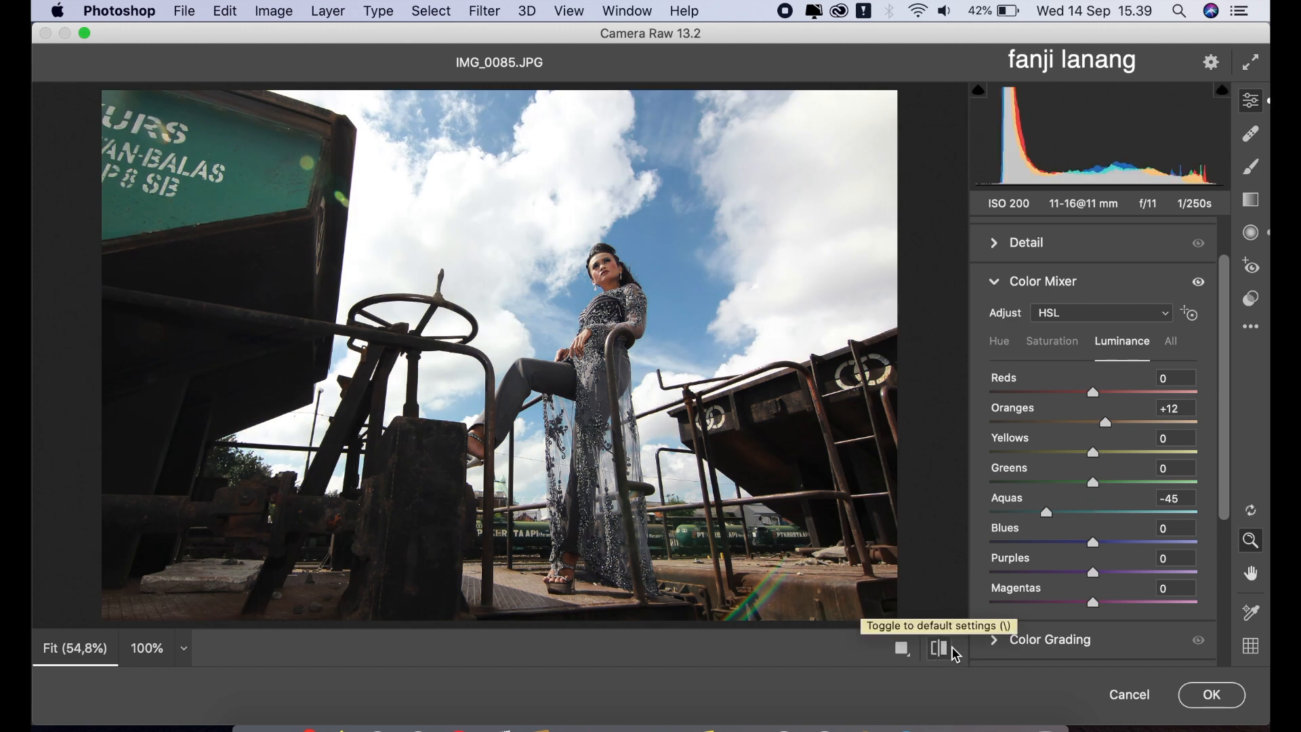
left_click(952, 651)
left_click(1197, 686)
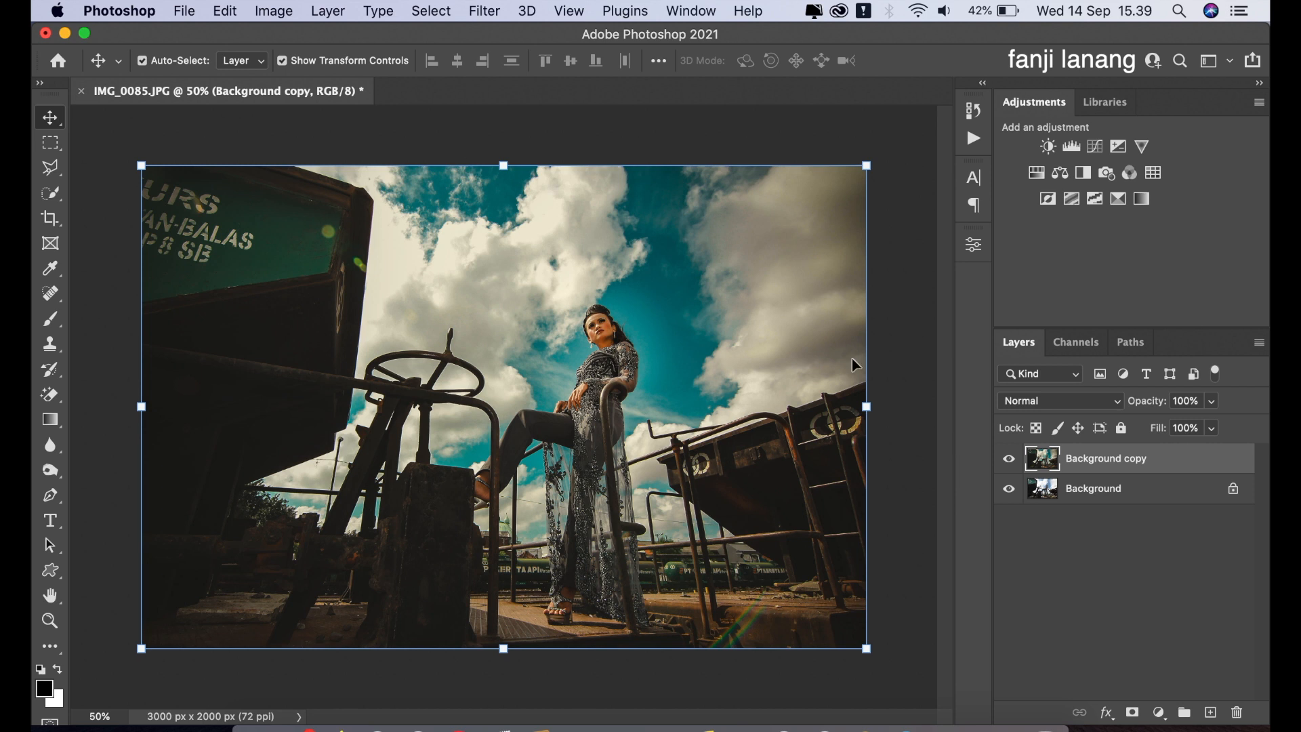
Add a Levels adjustment layer with the black input at 15 and the white input lowered slightly
left_click(1159, 712)
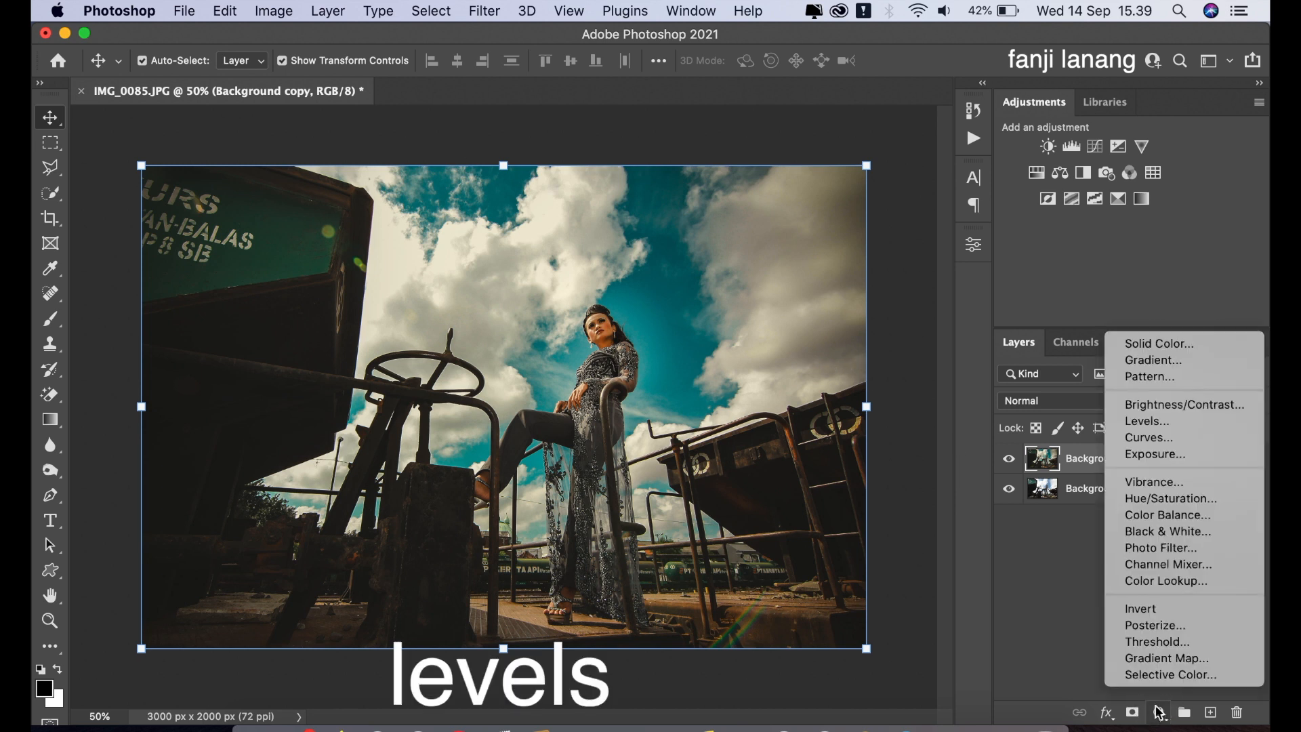
left_click(1147, 421)
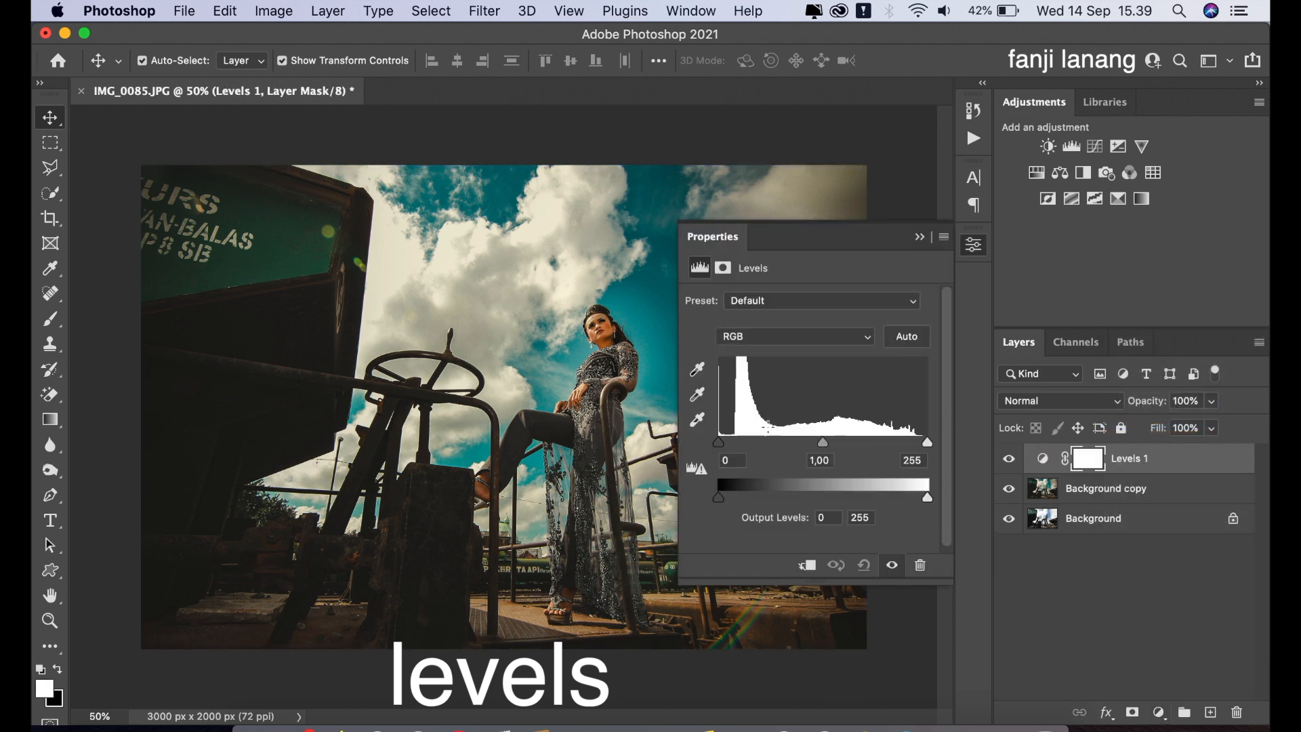
left_click_drag(723, 442, 734, 447)
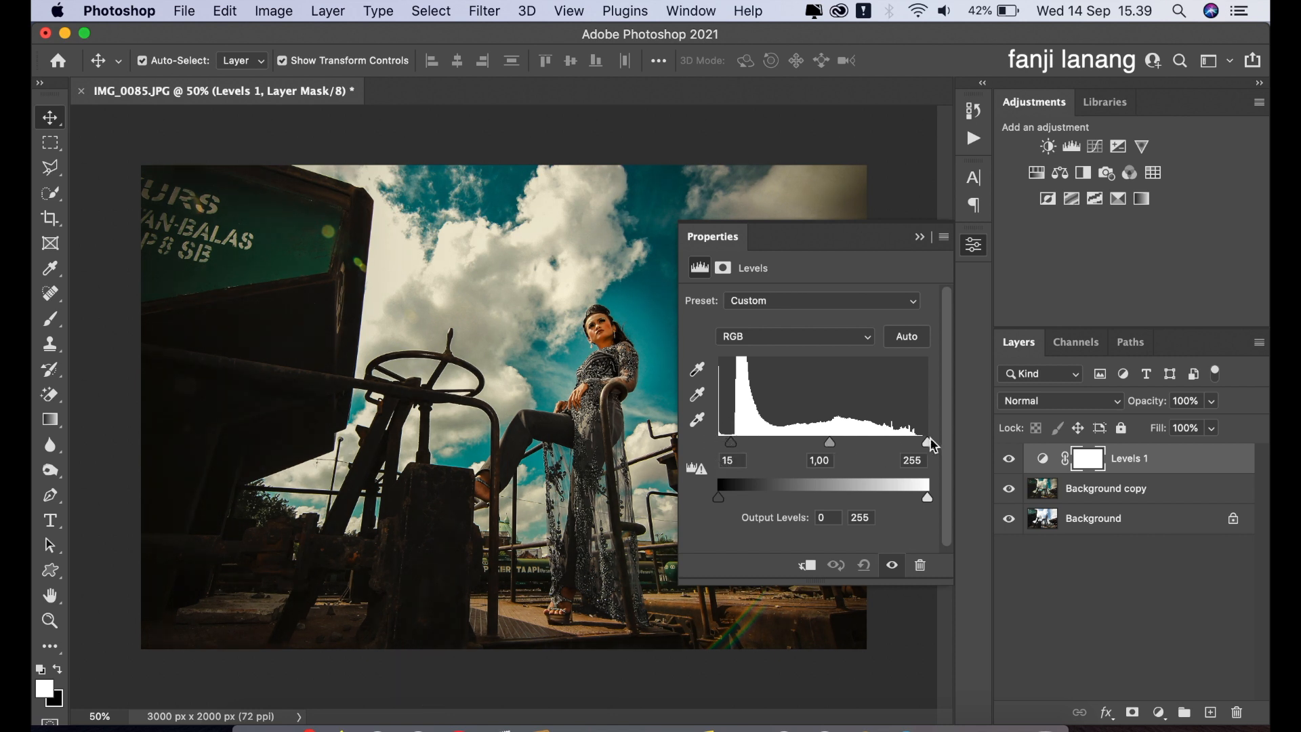
left_click_drag(928, 442, 921, 449)
left_click(919, 236)
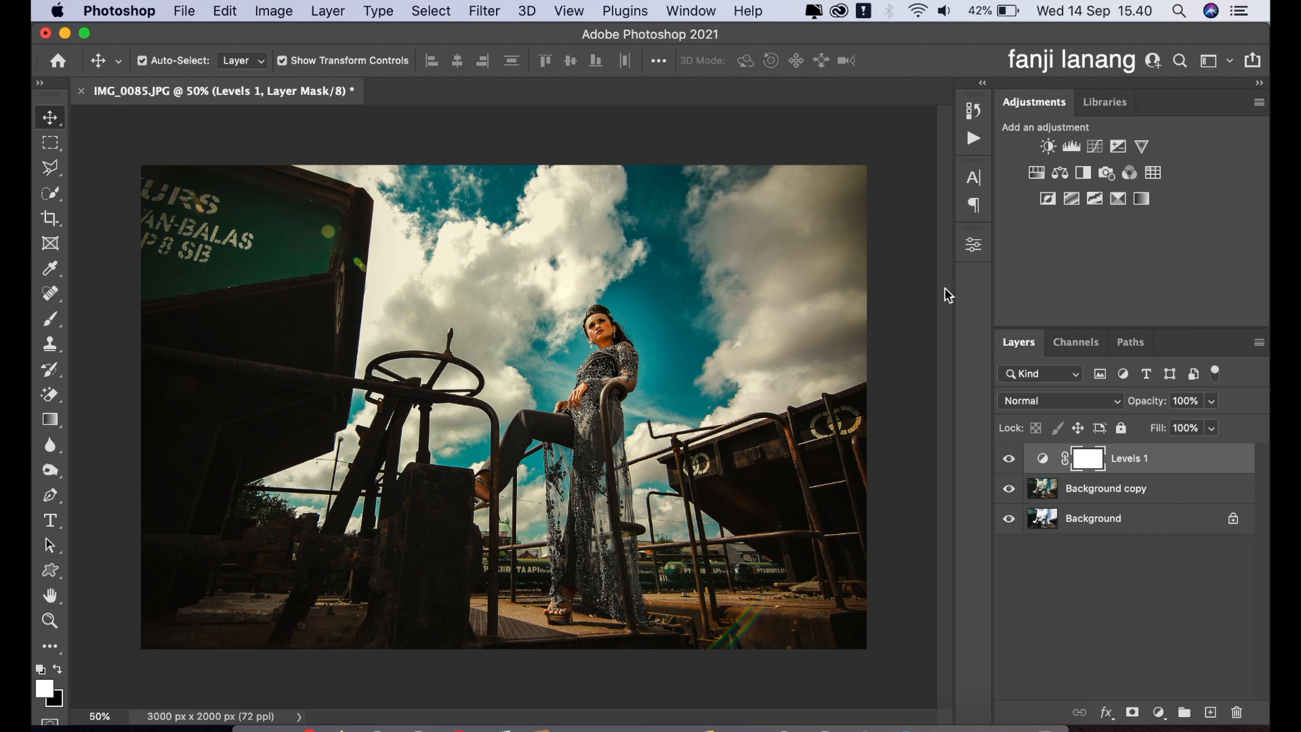
Add a Color Balance adjustment layer with midtones at Cyan-Red -10, Magenta-Green +10 and Yellow-Blue +10
left_click(1159, 712)
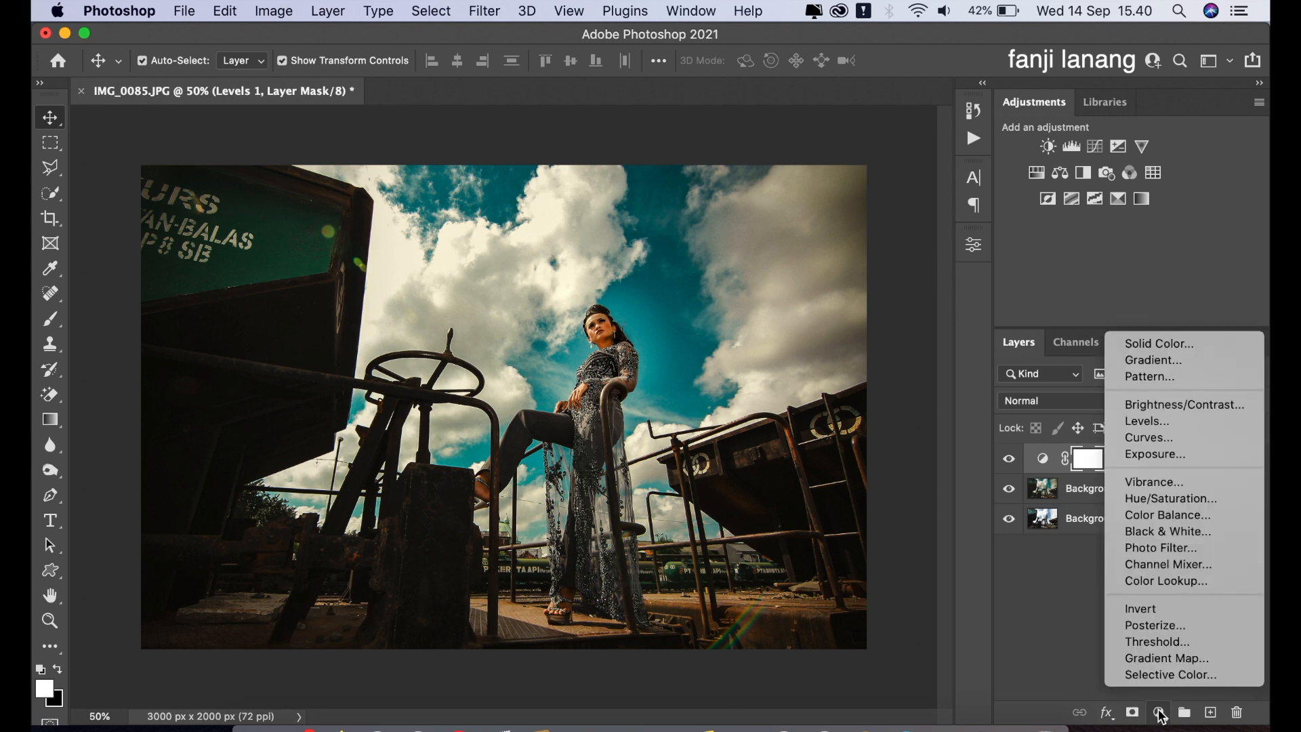
left_click(1163, 519)
left_click_drag(784, 343, 795, 412)
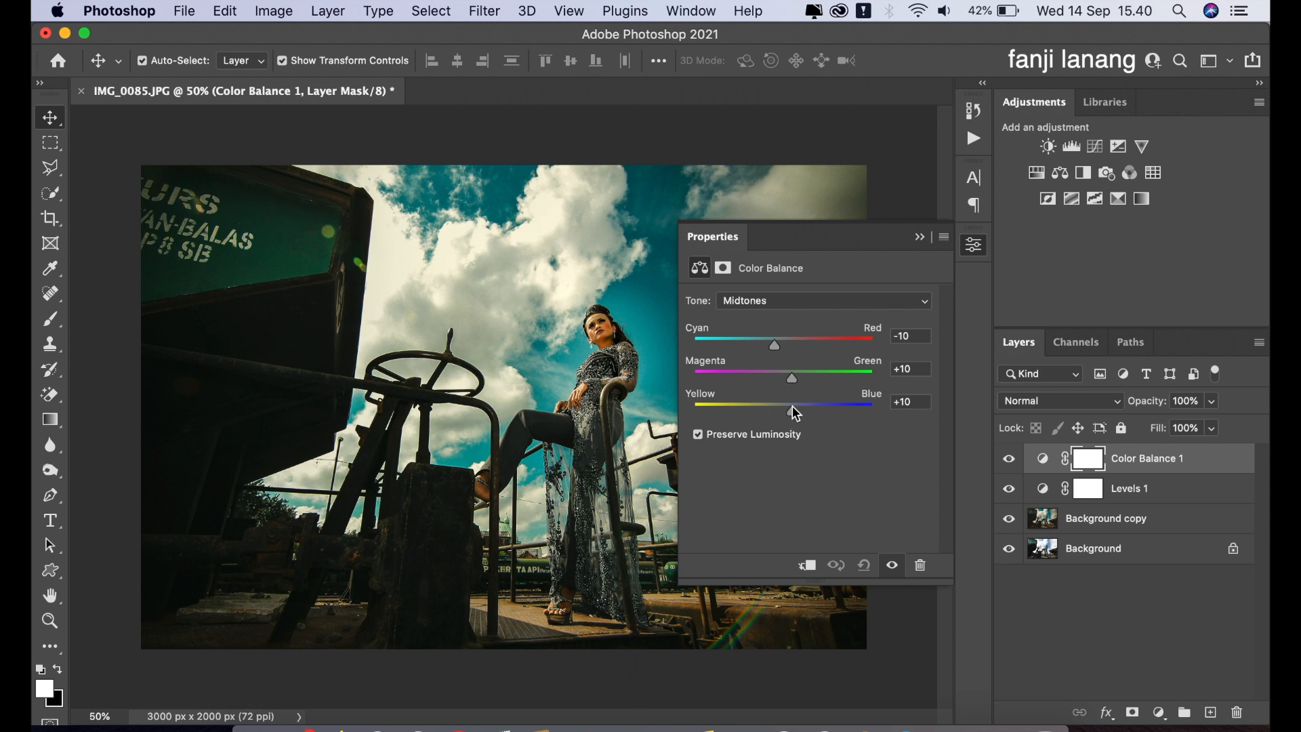
Set the Color Balance highlights to Cyan-Red +10 and Yellow-Blue -10, and compare the image without the adjustment
left_click(790, 300)
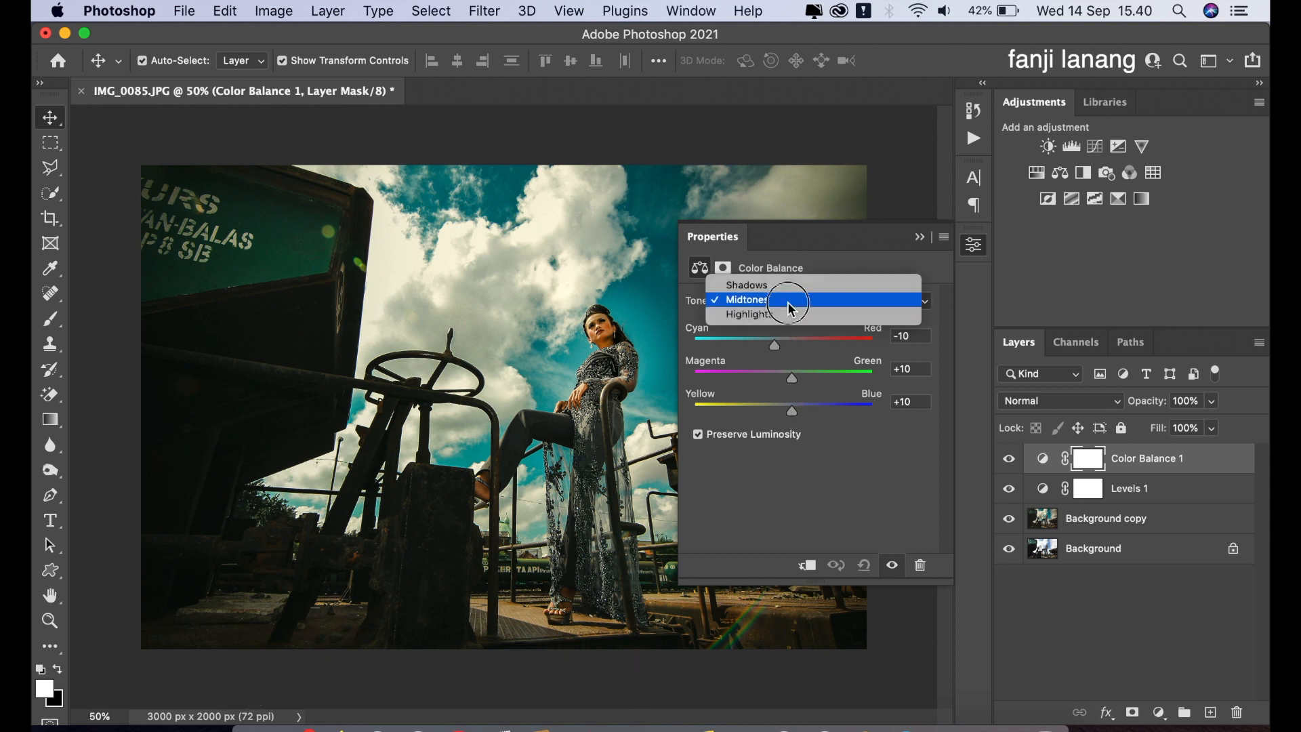
left_click(789, 311)
left_click_drag(787, 343, 793, 345)
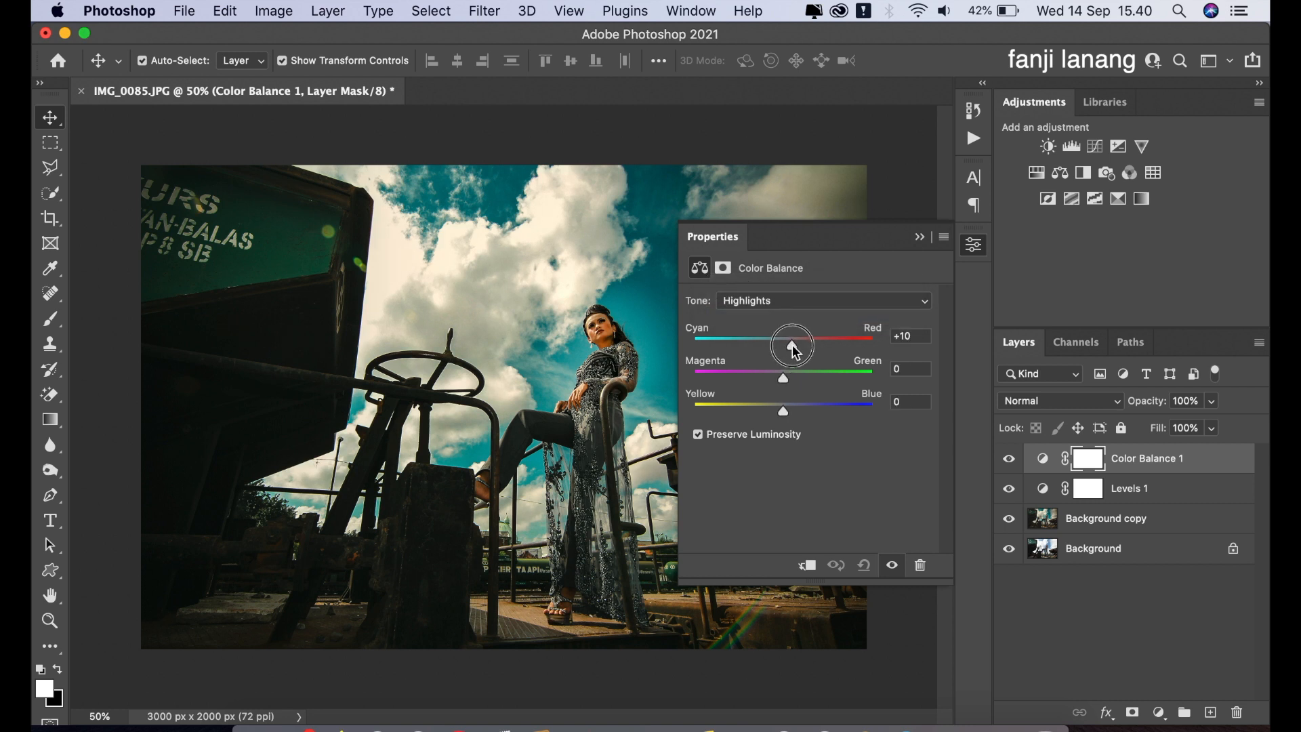
left_click_drag(779, 412, 774, 413)
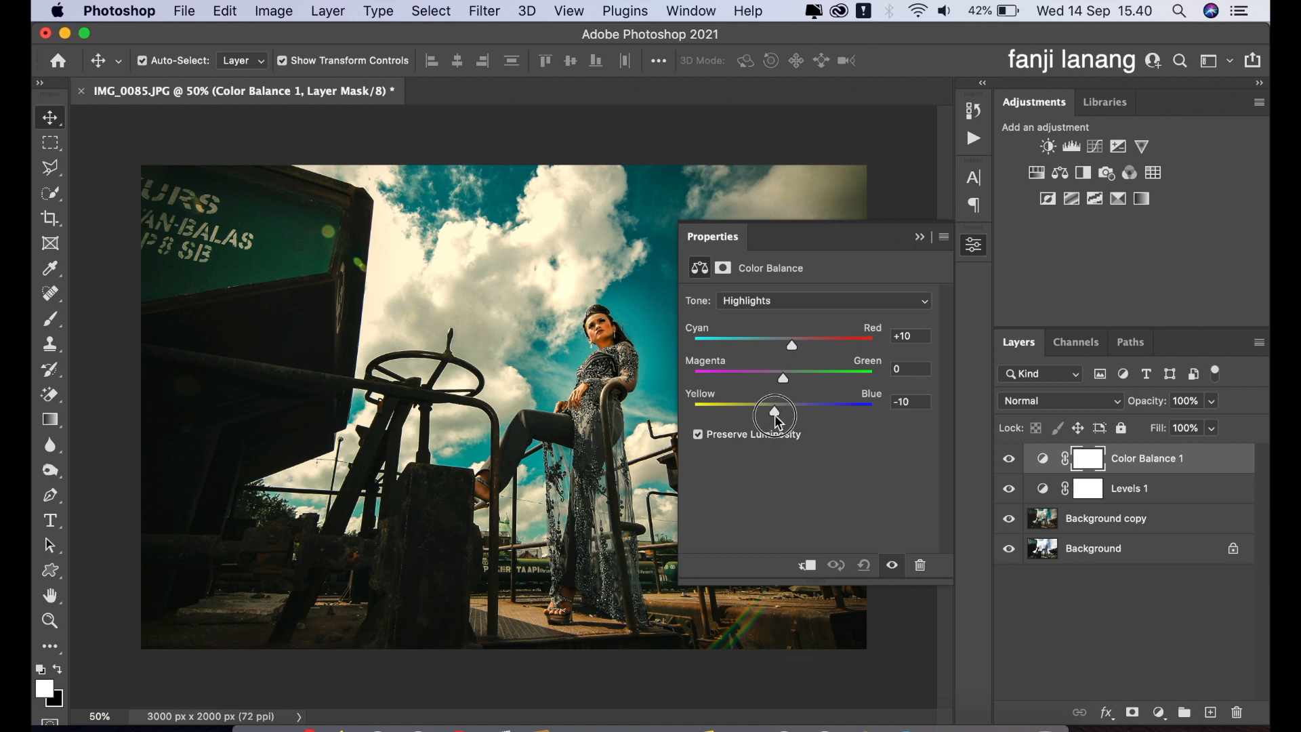
left_click(918, 238)
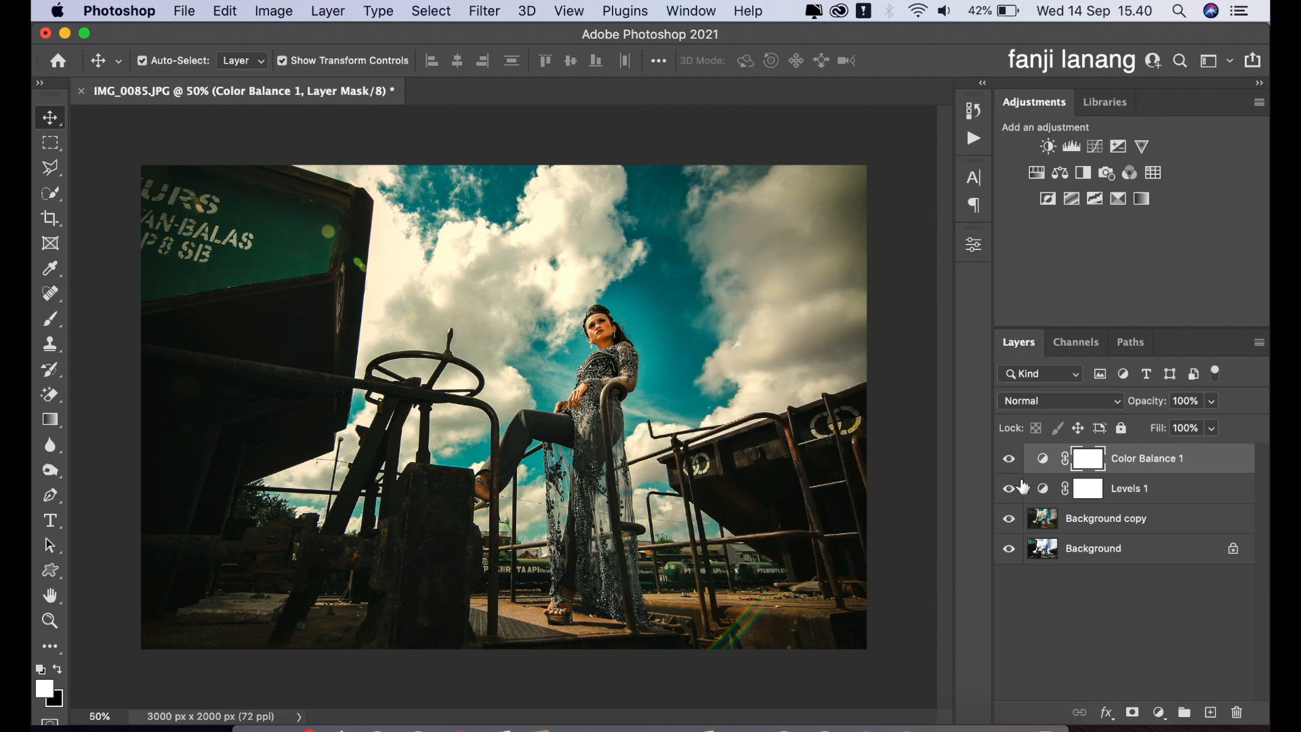
left_click(1008, 459)
left_click(1009, 458)
Create a new empty layer above the adjustments and ready the signature brush with default colors
left_click(1211, 711)
key("d")
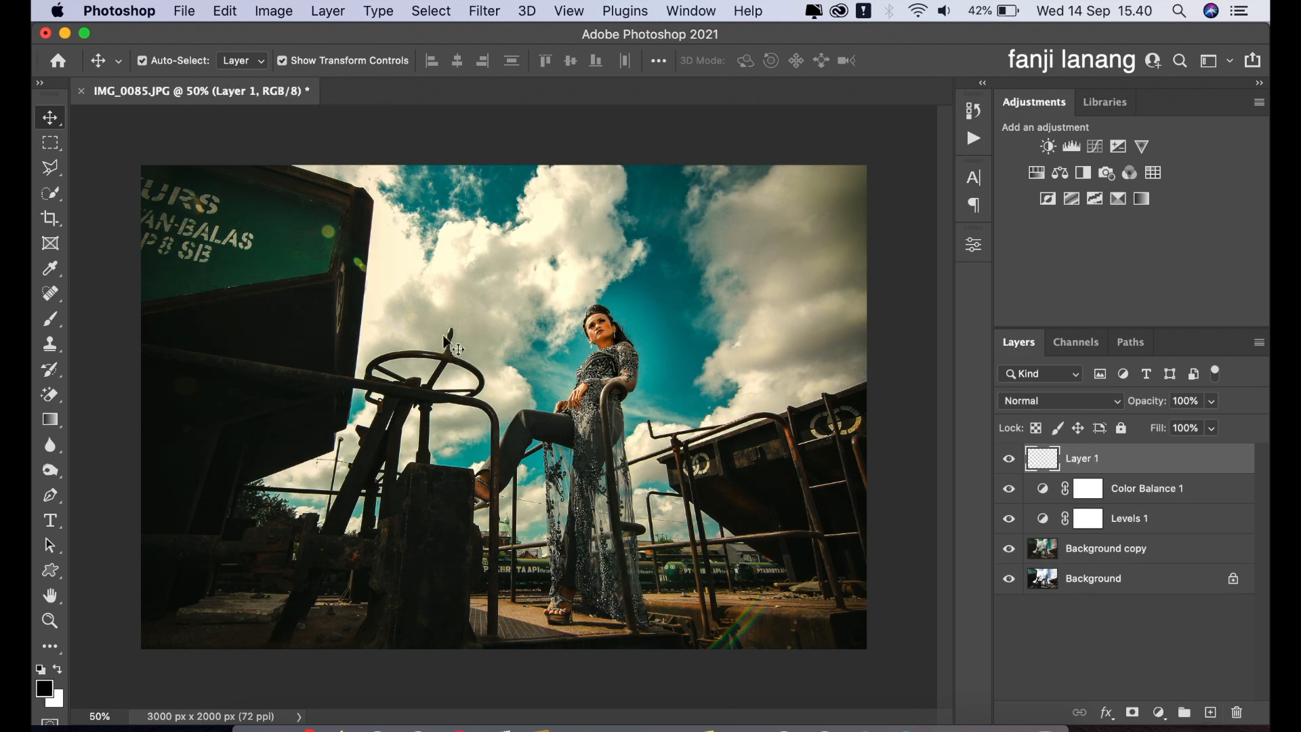
left_click(60, 323)
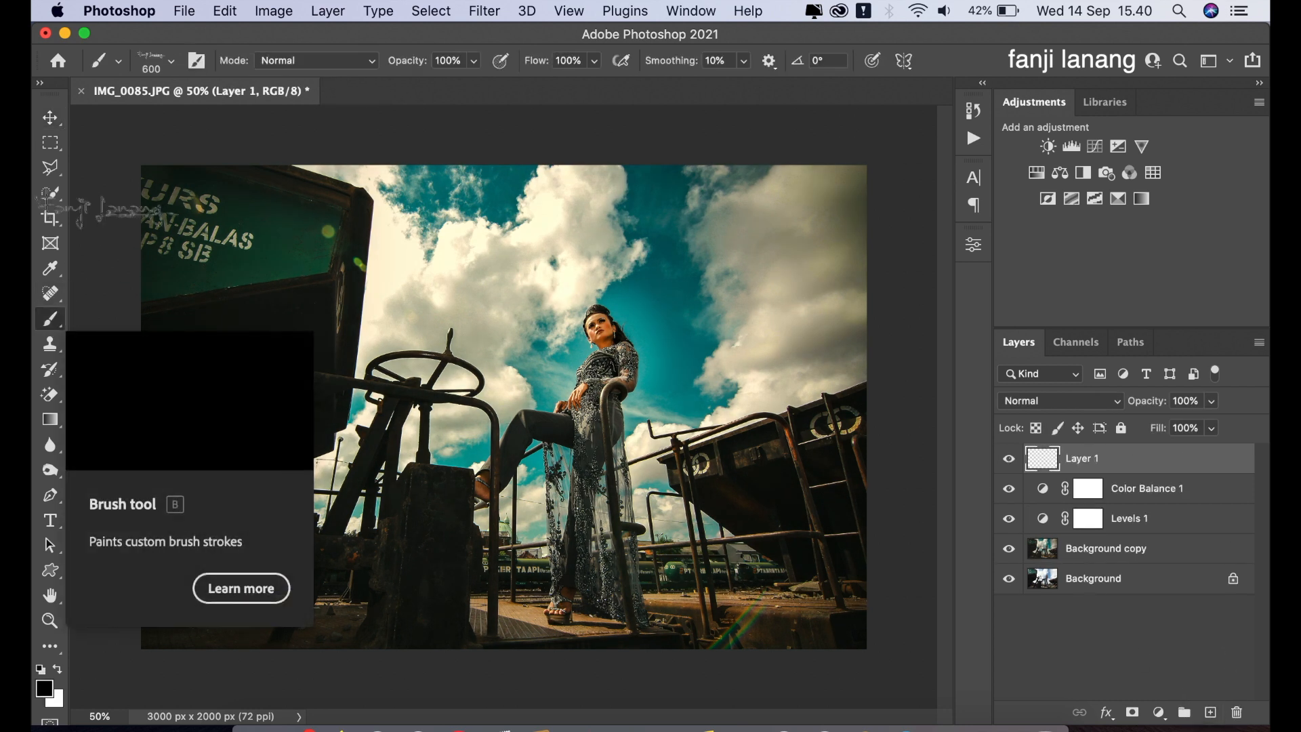
left_click(174, 62)
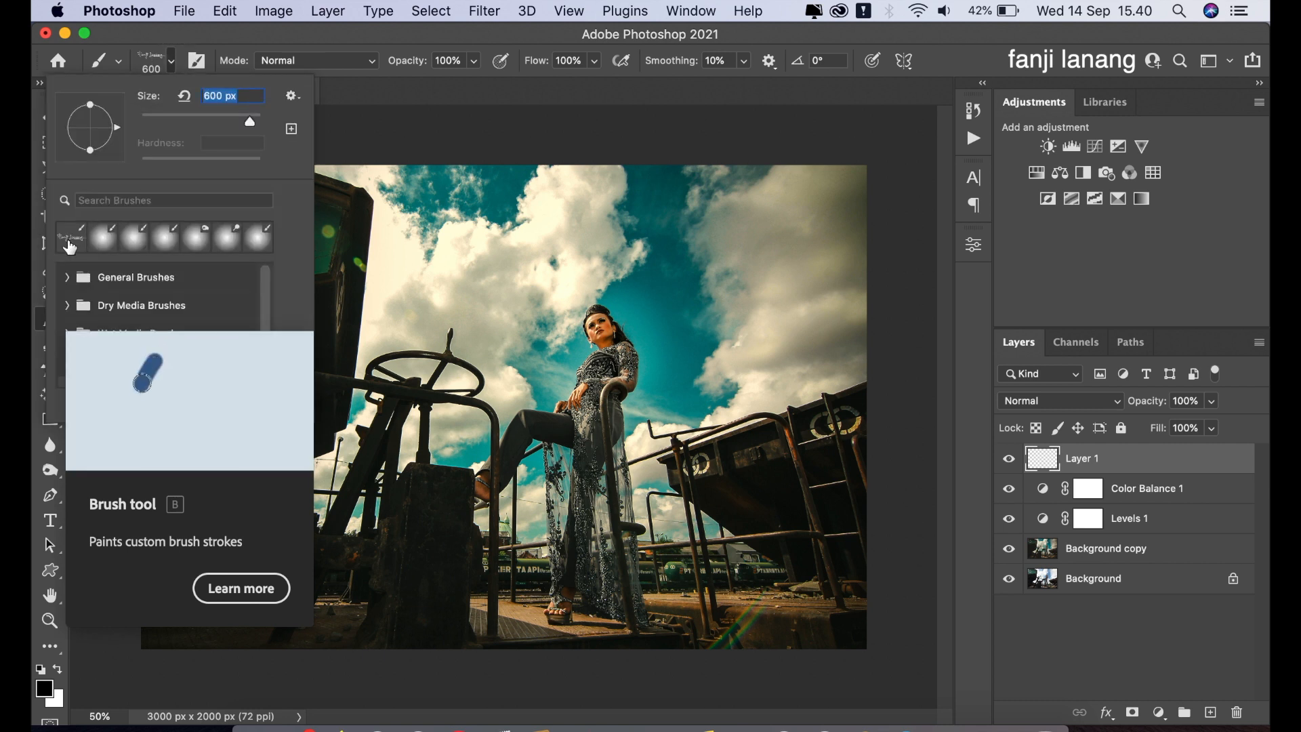
left_click(397, 83)
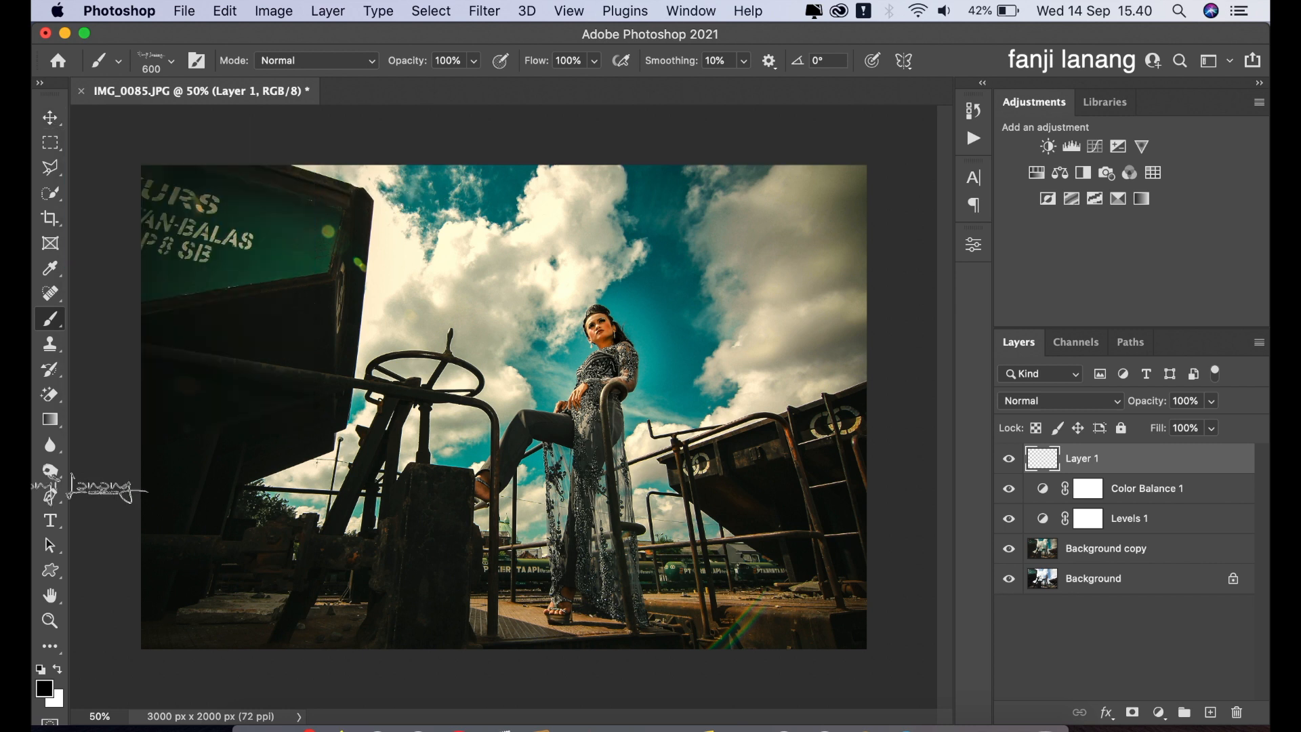
Stamp a white signature watermark in the photo's lower-left corner with the brush reduced to 300 px
left_click(226, 613)
left_click(58, 669)
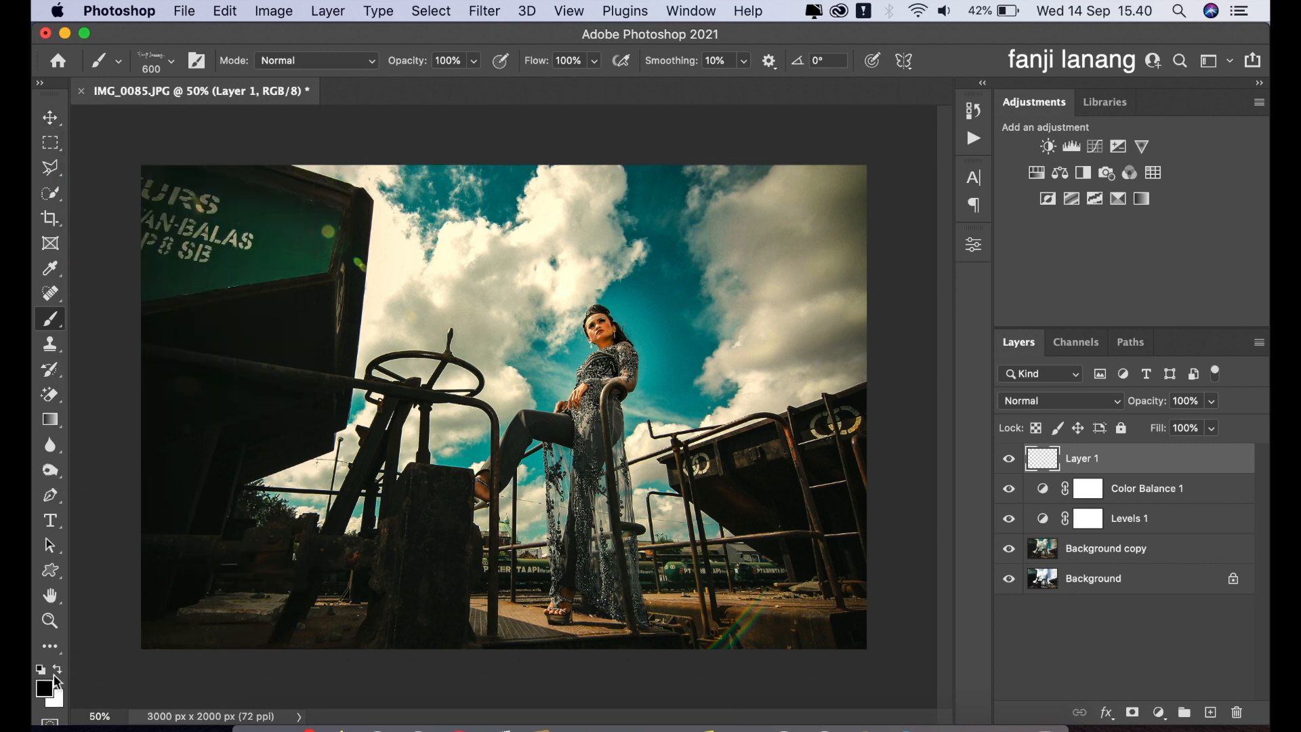
left_click(225, 622)
key("bracketleft")
key("bracketleft")
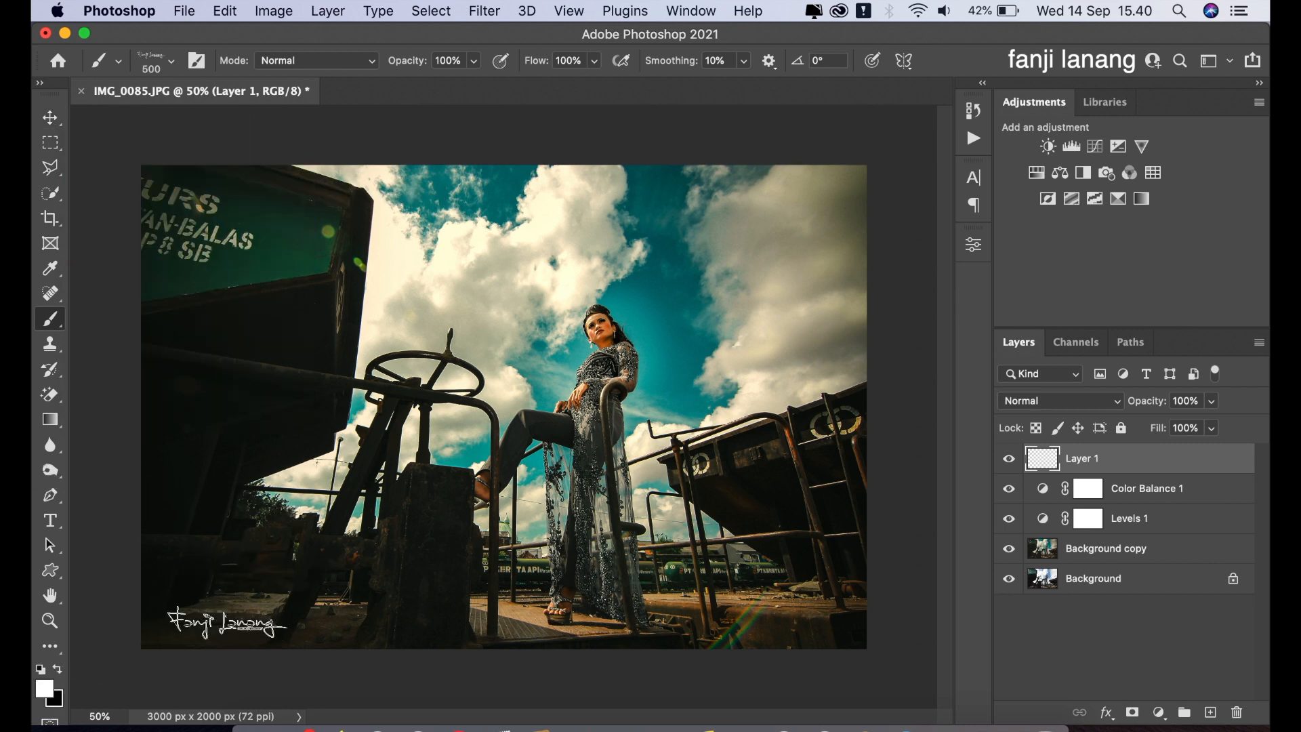
left_click(202, 623)
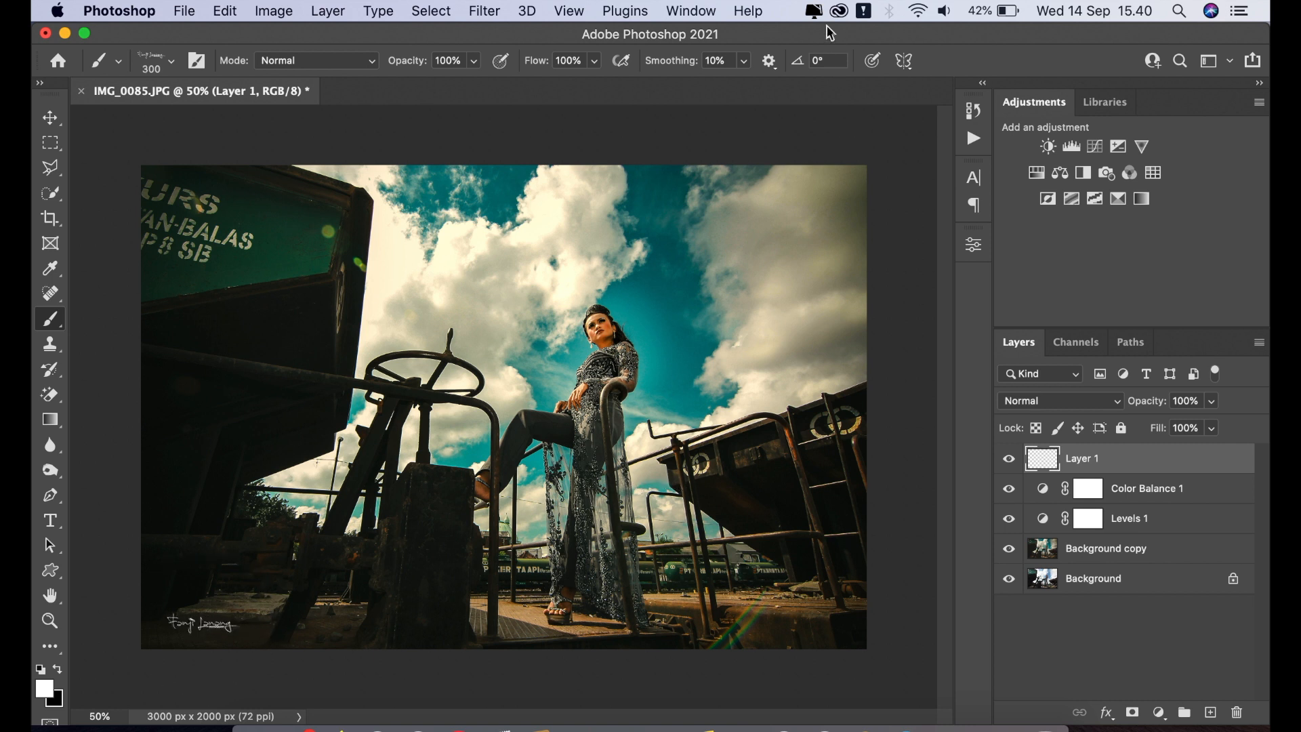